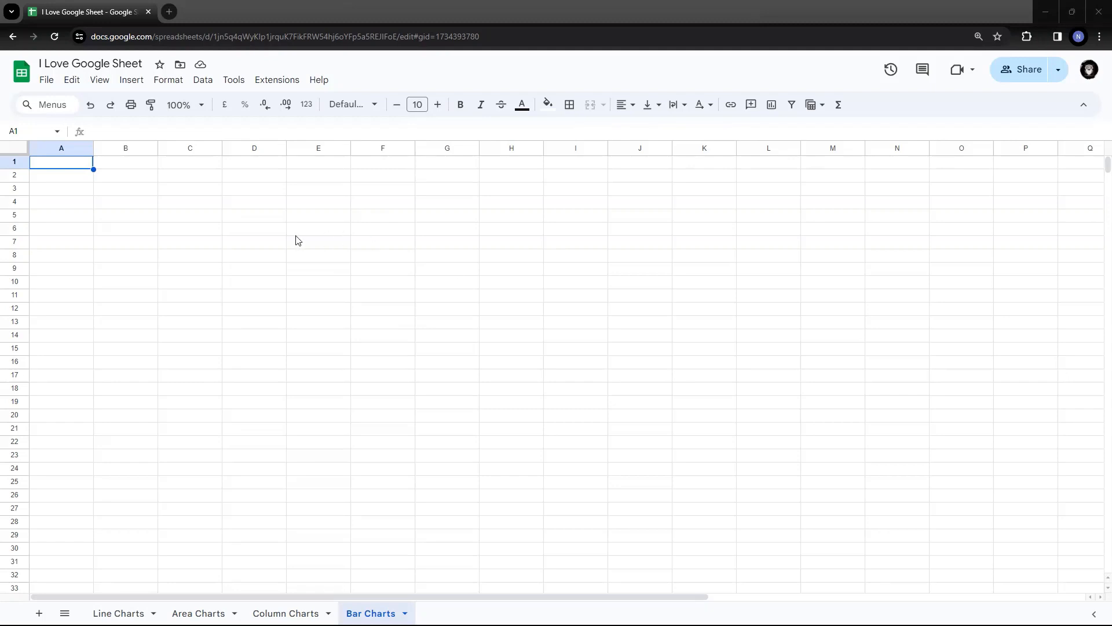
# Step: Enter a Grades table in B2:D7 with Juniors 14, 26, 35, 30, 20 and Seniors 28, 34, 30, 5, 15 for A, B, C, D, F
pyautogui.click(137, 177)
pyautogui.write('Grades\tJuniors\tSeniors A\t14\t28 B\t26\t34 C\t35\t30 D\t30\t5 F\t20\t15')
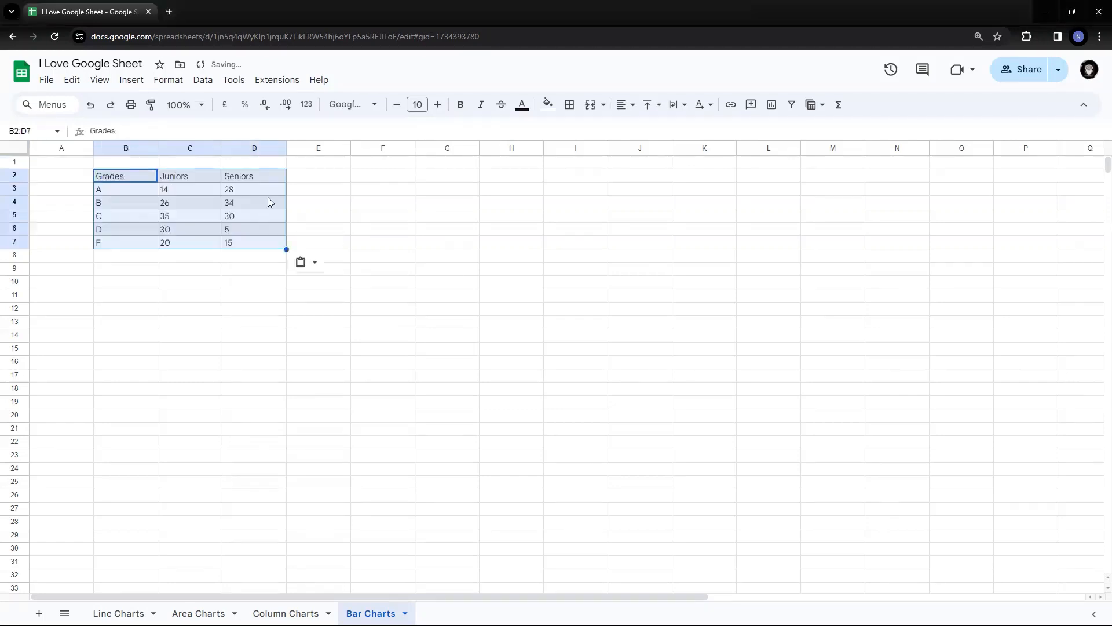
pyautogui.click(397, 217)
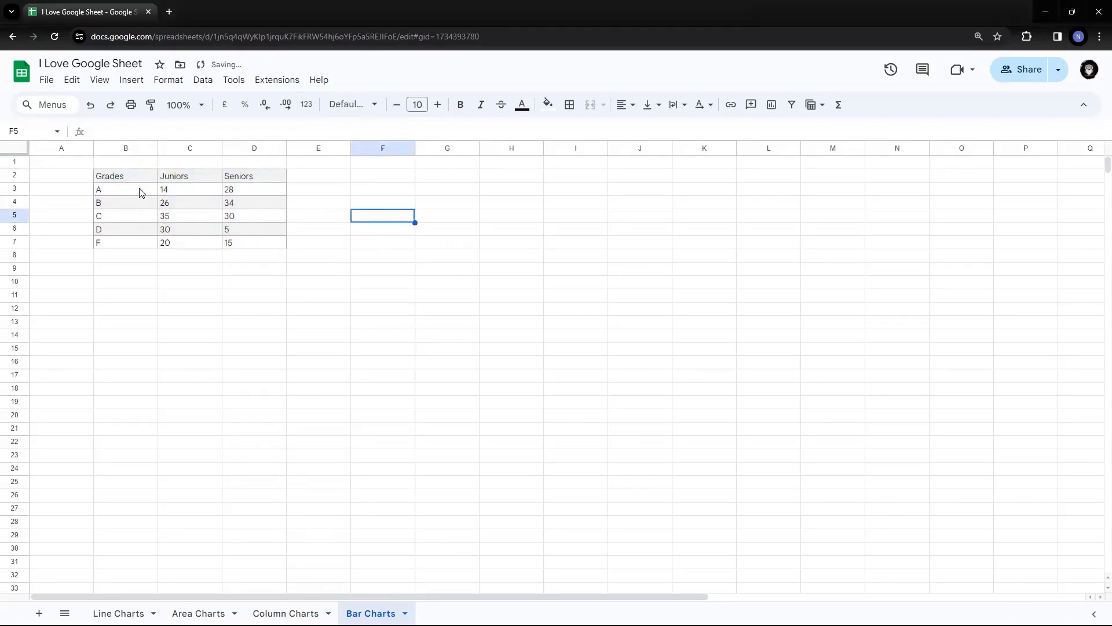
pyautogui.click(139, 193)
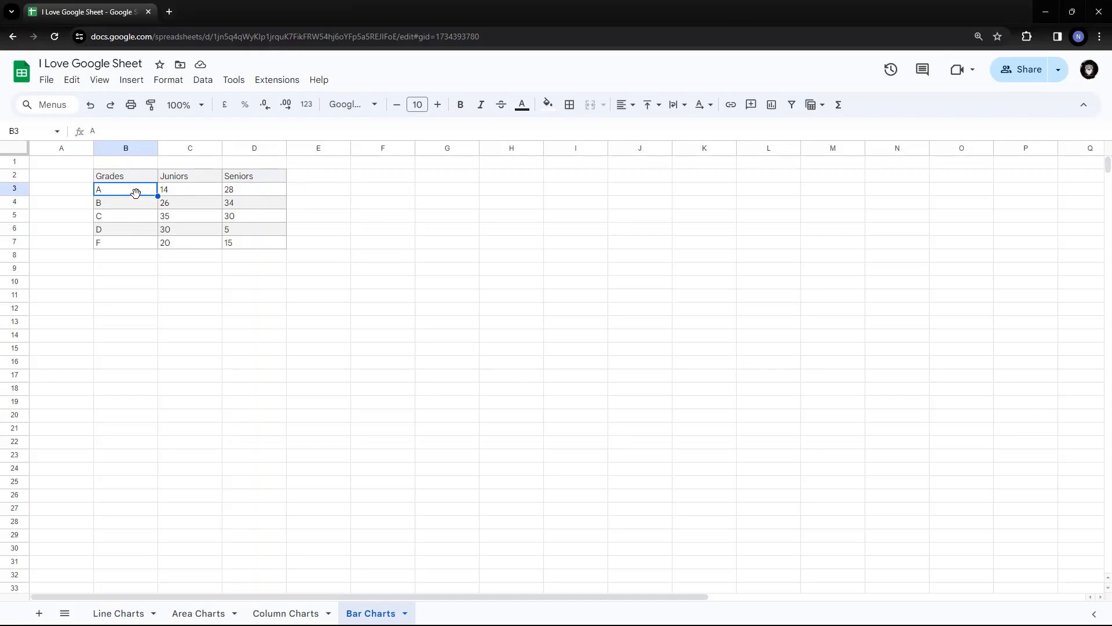
# Step: Insert a chart from the grades data in B2:D7, make it a bar chart and place it directly below the table
pyautogui.moveTo(133, 175); pyautogui.dragTo(229, 250)
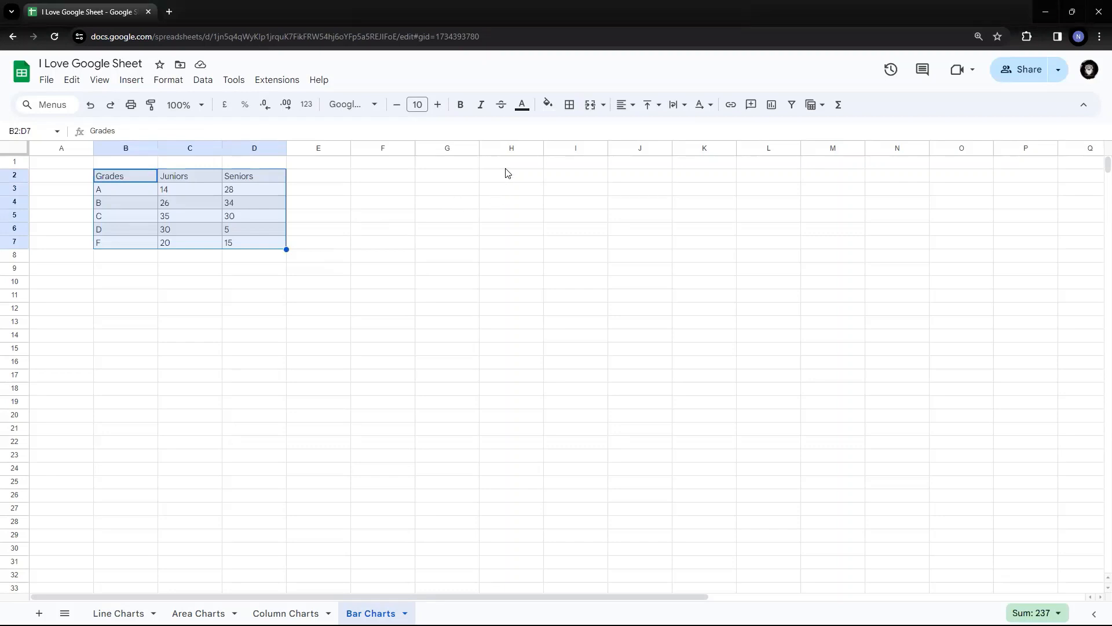
pyautogui.click(772, 110)
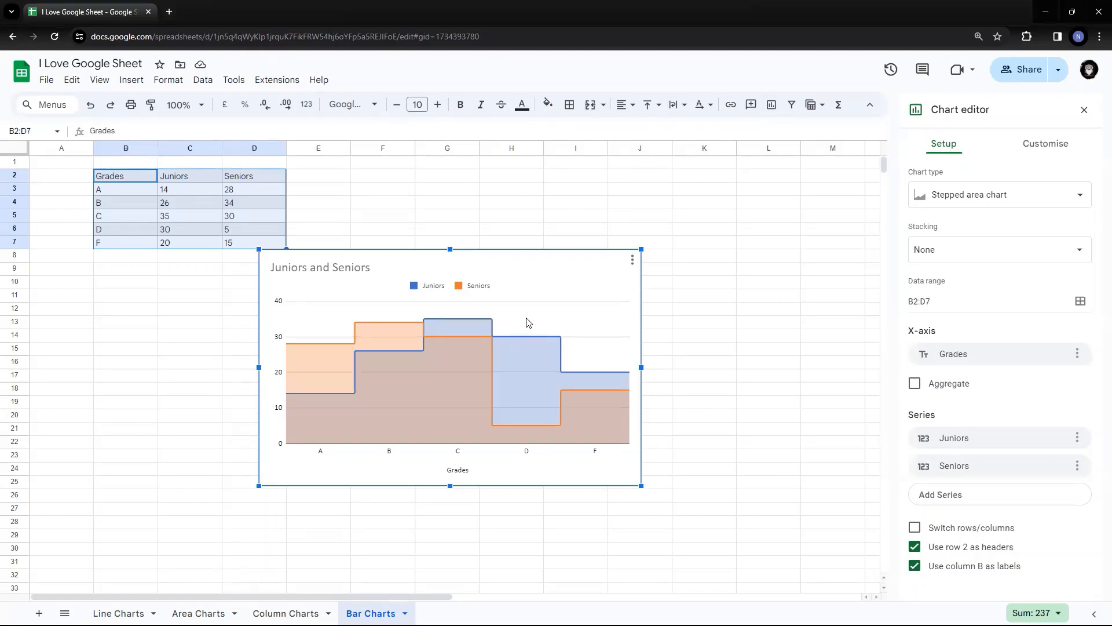
pyautogui.click(1022, 200)
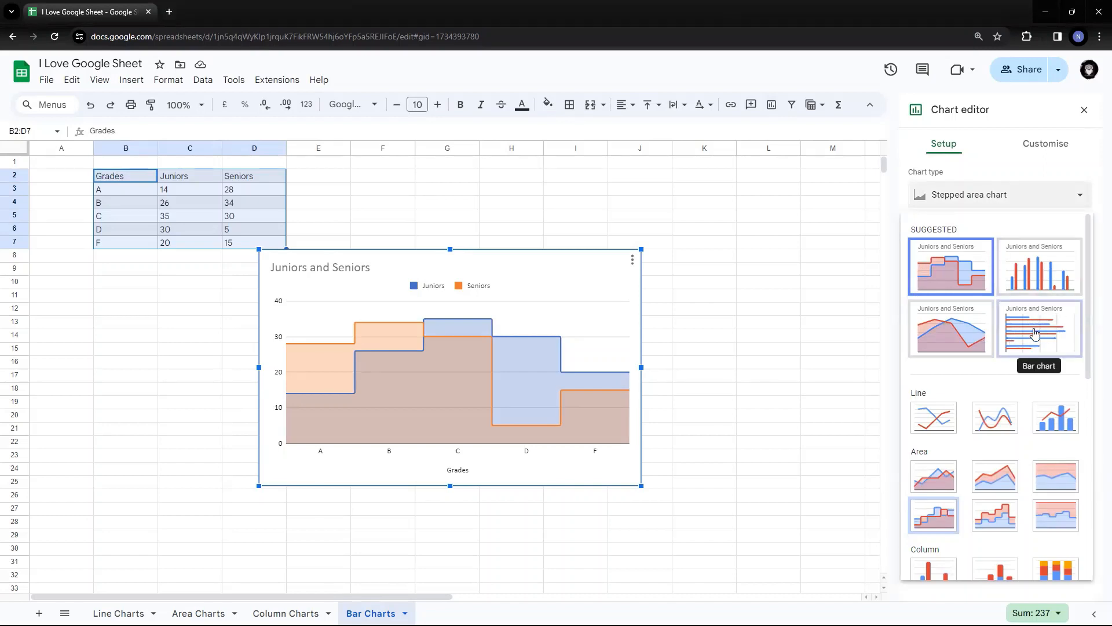
pyautogui.scroll(-2, 999, 290)
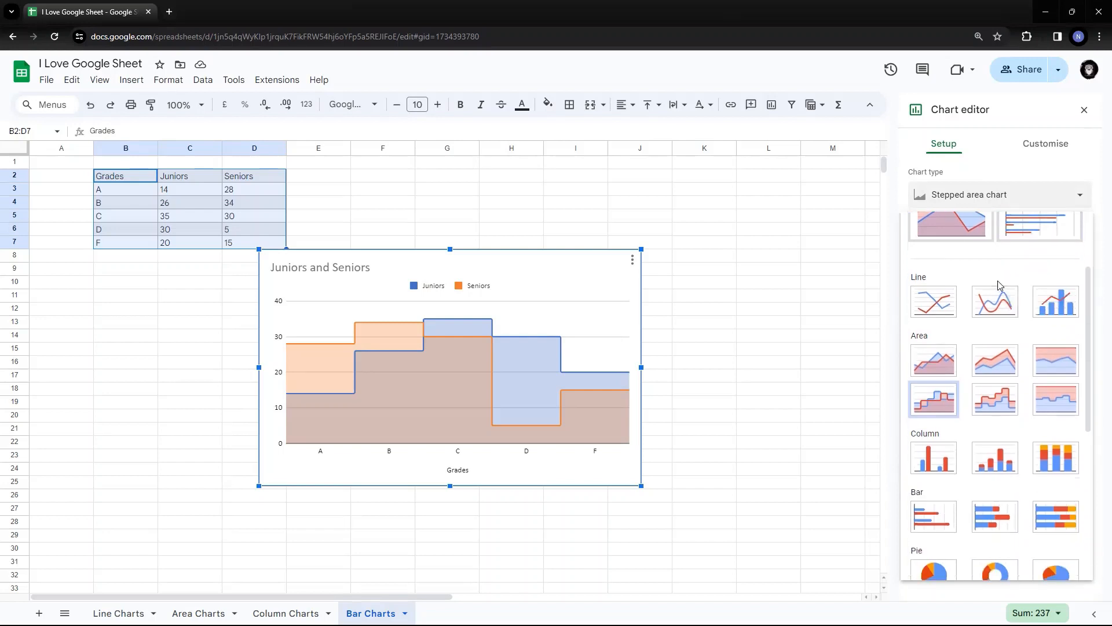
pyautogui.scroll(-3, 998, 285)
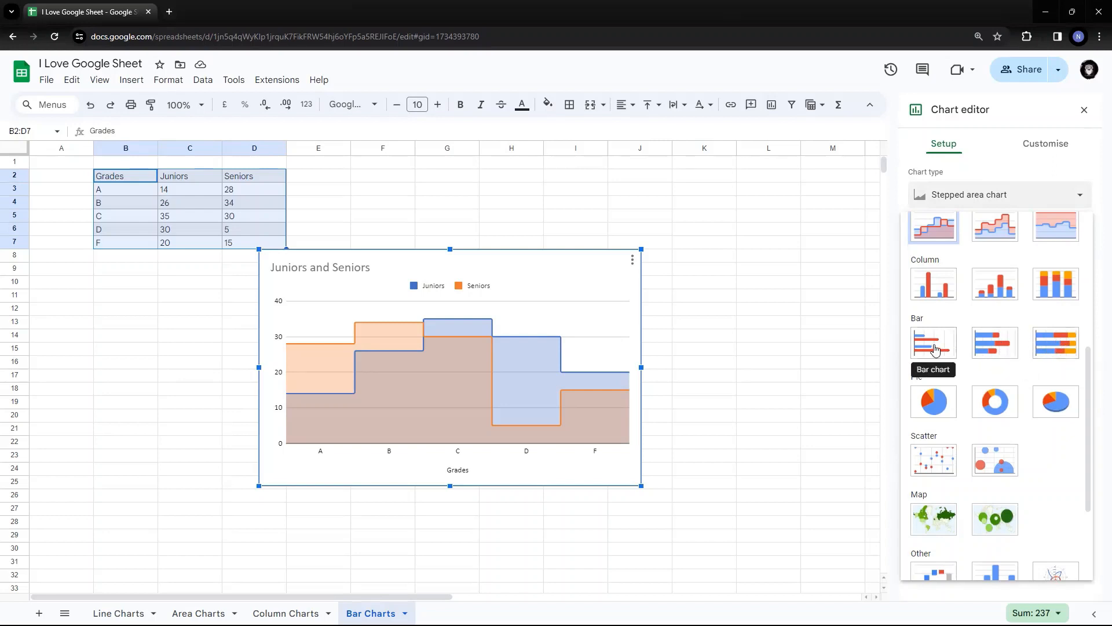
pyautogui.click(934, 344)
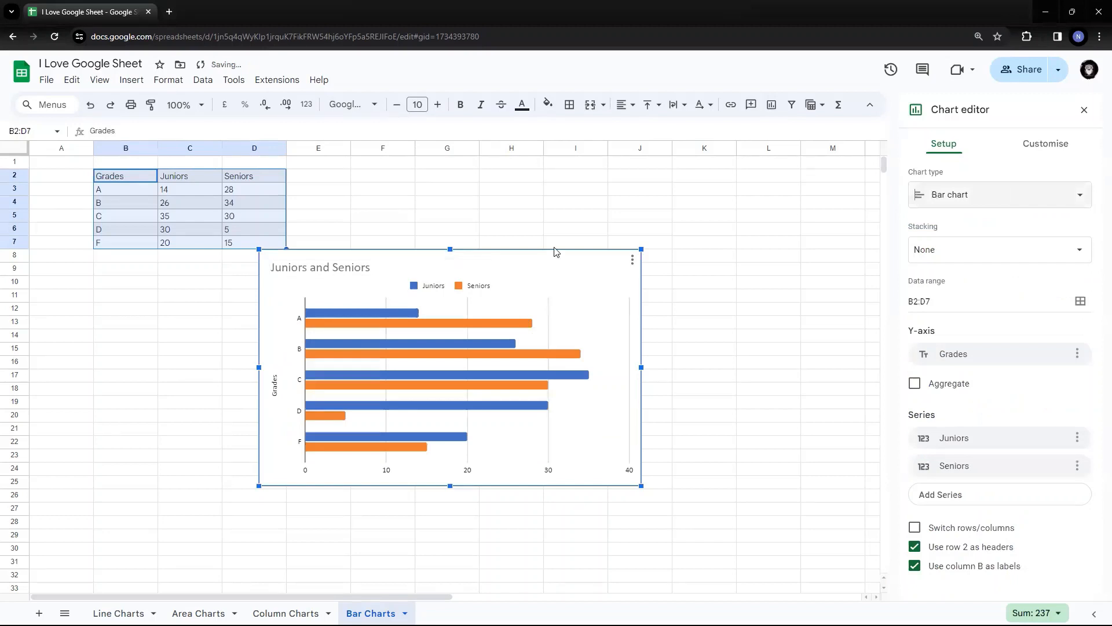
pyautogui.moveTo(551, 258); pyautogui.dragTo(388, 259)
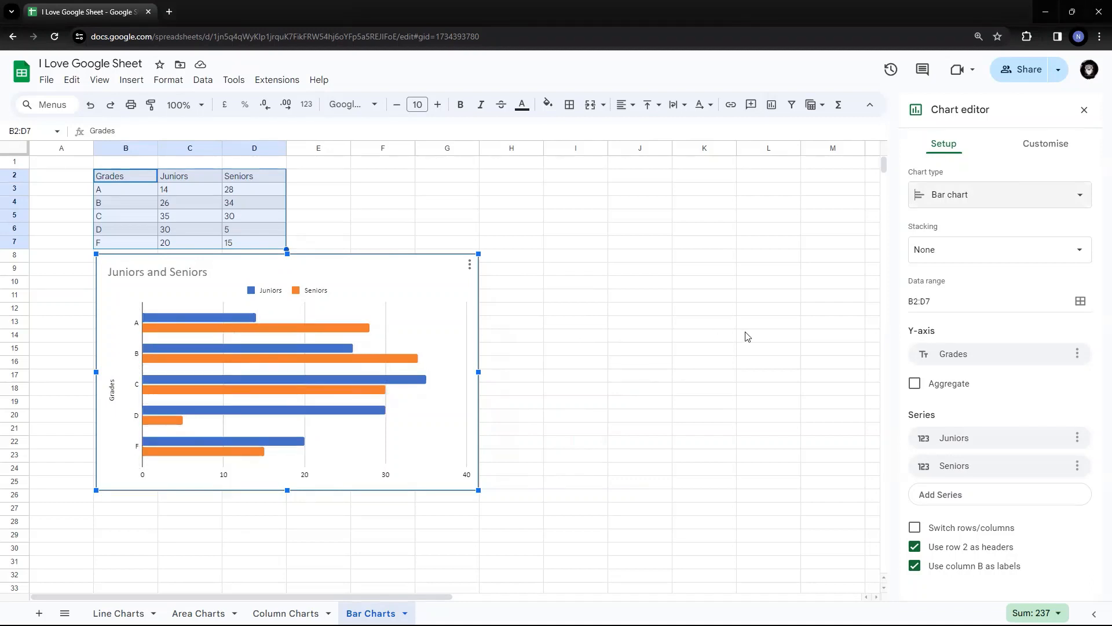
# Step: Enter a Source and Percent table in I2:J7: Organic search 29%, Direct 23%, Referral 20%, Paid search 17%, Social 11%
pyautogui.click(555, 175)
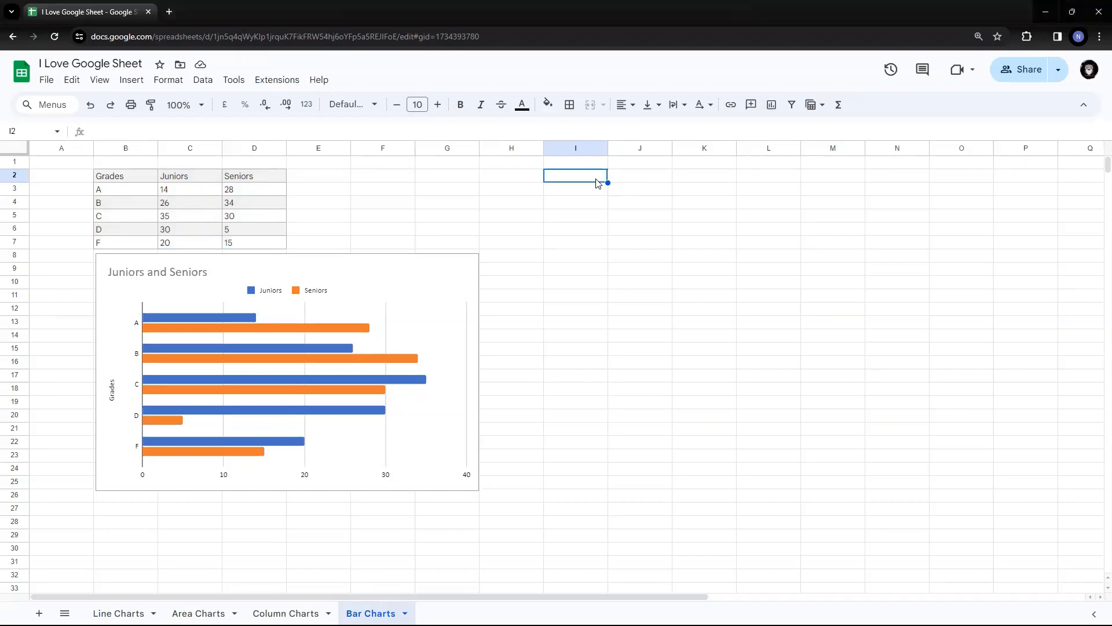
pyautogui.write('Source\tPercent Organic search\t29% Direct\t23% Referral\t20% Paid search\t17% Social\t11%')
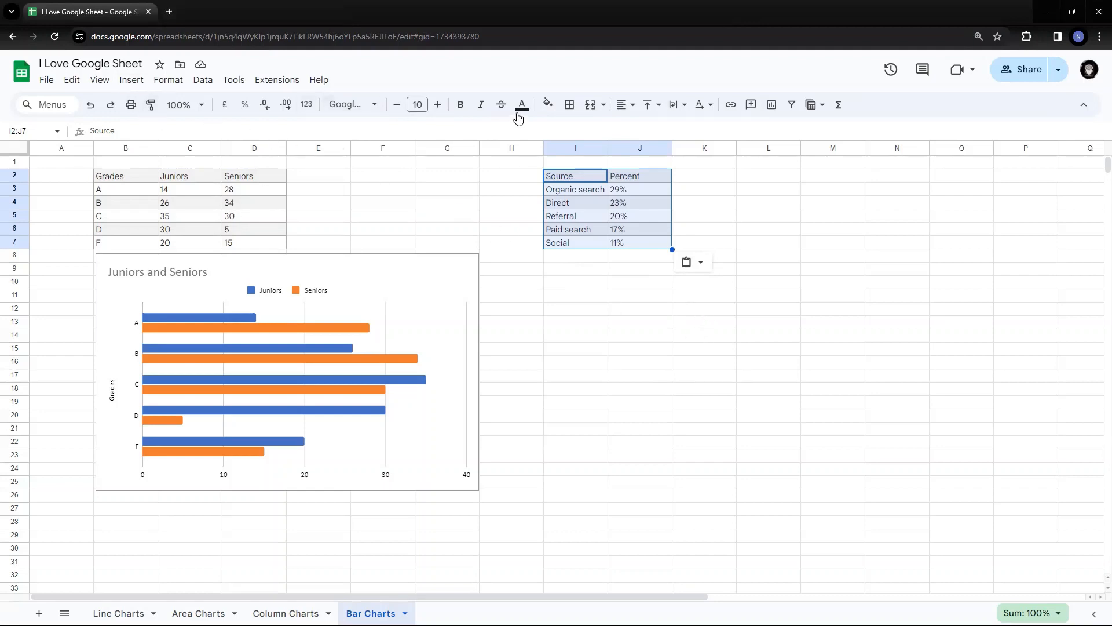
# Step: Insert a bar chart from the Source and Percent data in I2:J7 and place it below that table
pyautogui.click(771, 104)
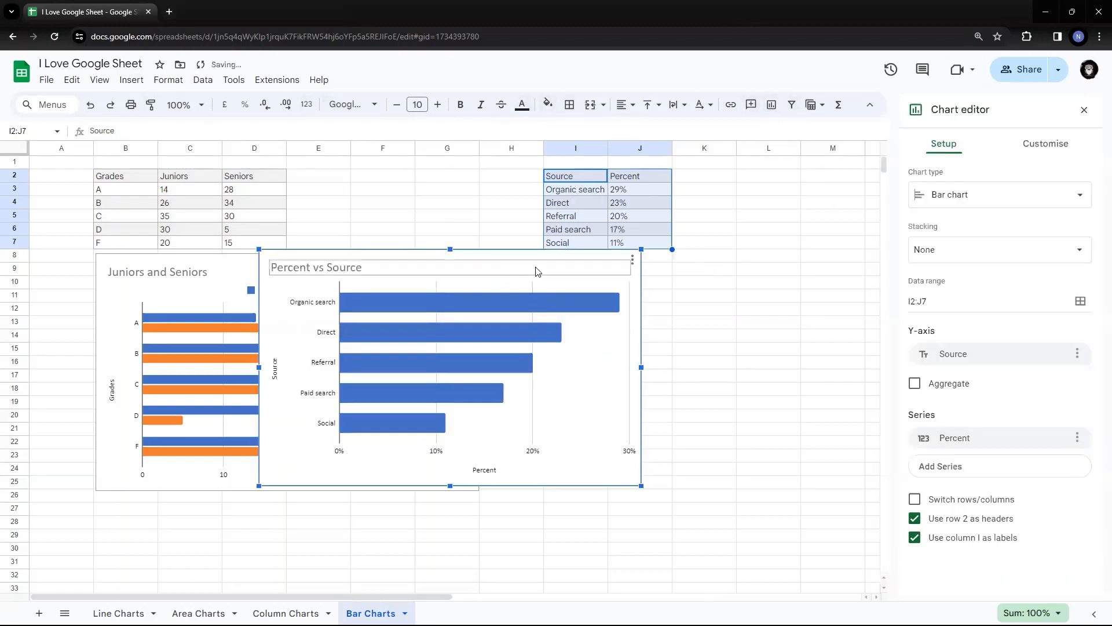
pyautogui.moveTo(515, 259); pyautogui.dragTo(799, 265)
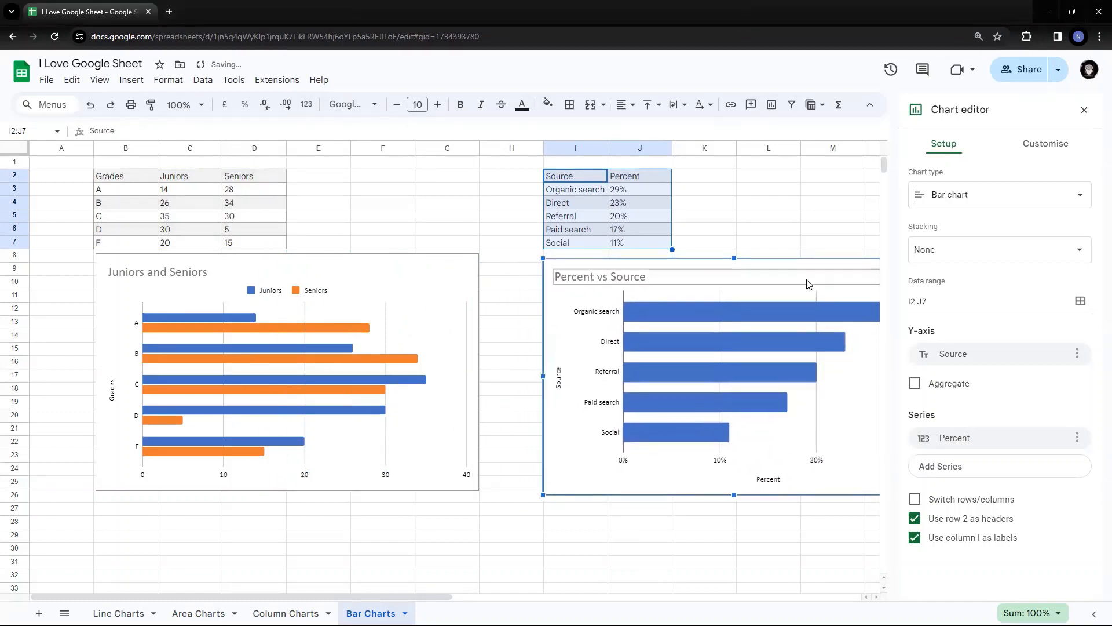
pyautogui.click(1084, 110)
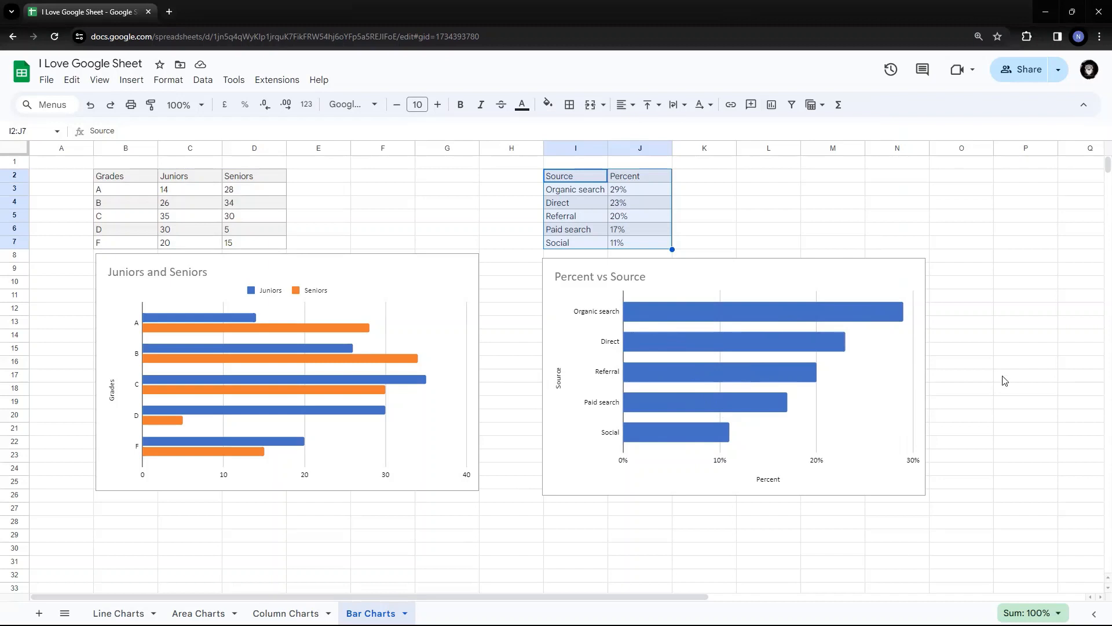
# Step: Enter a School table in B28:F31 for Freshman, Sophomore, Junior, Senior: University A 5,425/6,251/3,650/4575, University B 3,550/4,580/4,400/4100, University C 4,800/5,250/3,850/3600
pyautogui.scroll(-2, 994, 382)
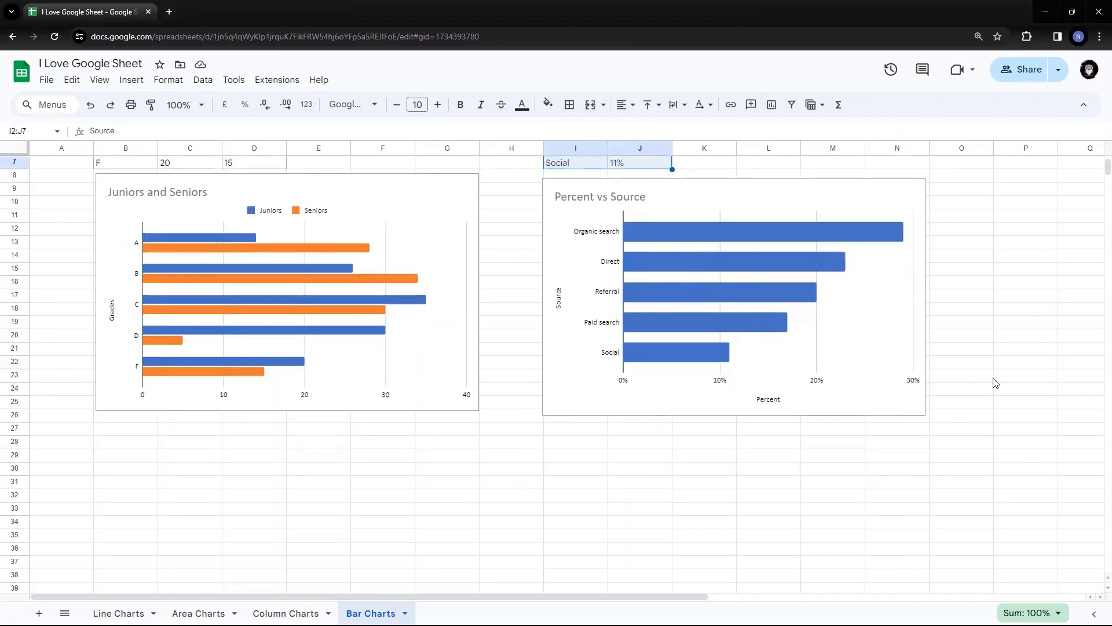
pyautogui.scroll(-2, 994, 383)
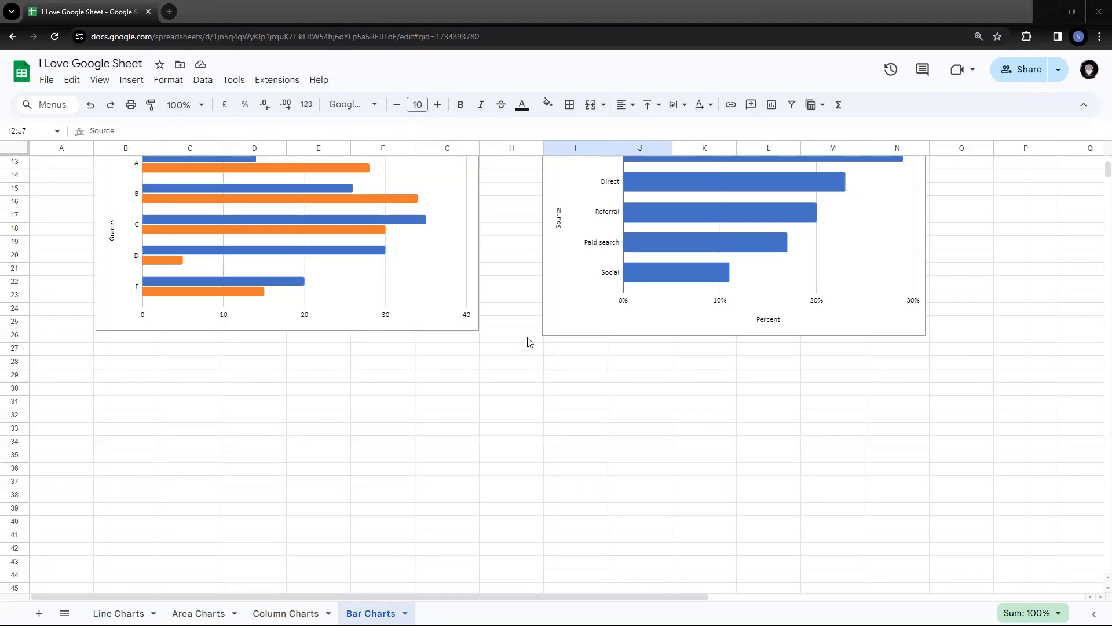
pyautogui.click(124, 364)
pyautogui.write('School\tFreshman\tSophomore\tJunior\tSenior University A\t5,425\t6,251\t3,650\t4575 University B\t3,550\t4,580\t4,400\t4100 University C\t4,800\t5,250\t3,850\t3600')
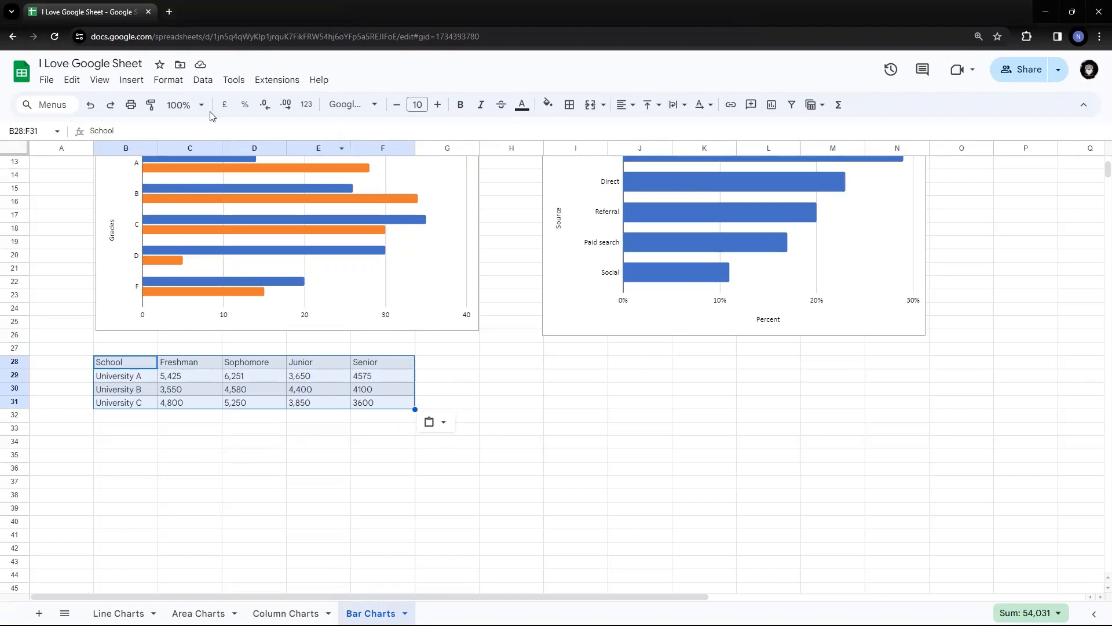
# Step: Insert a chart from the university data in B28:F31, make it a stacked bar chart and place it below the table
pyautogui.click(131, 81)
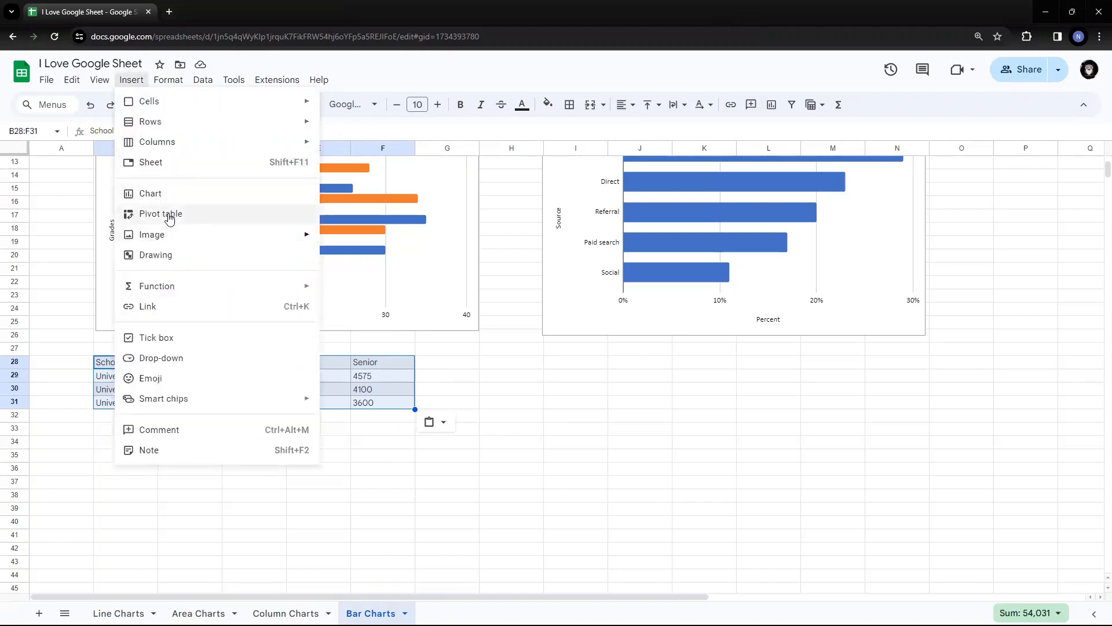
pyautogui.moveTo(172, 235)
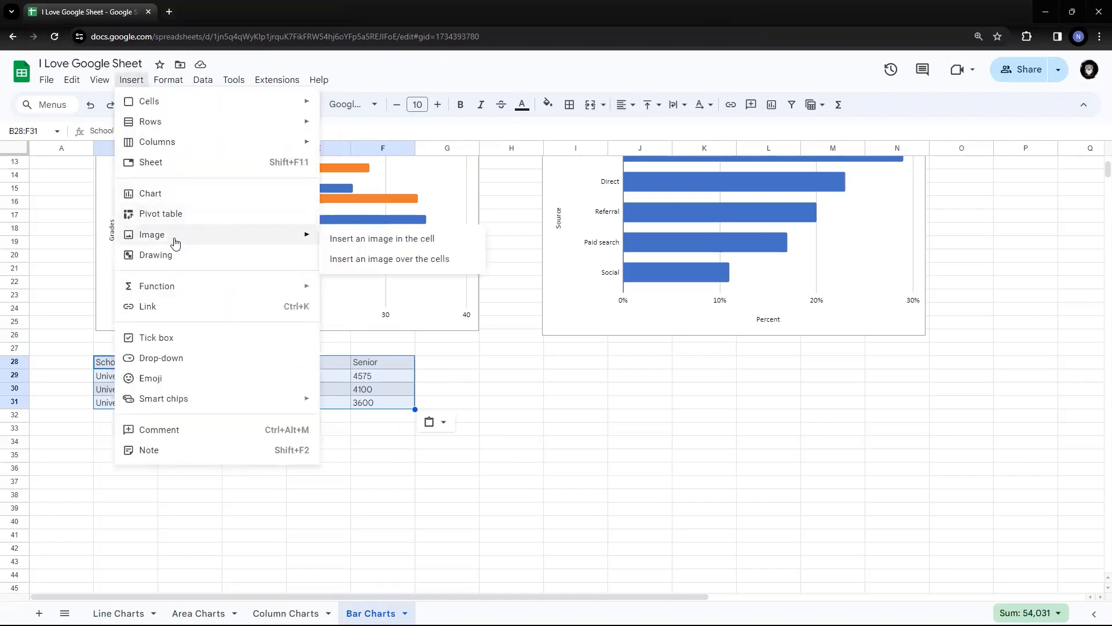
pyautogui.click(167, 195)
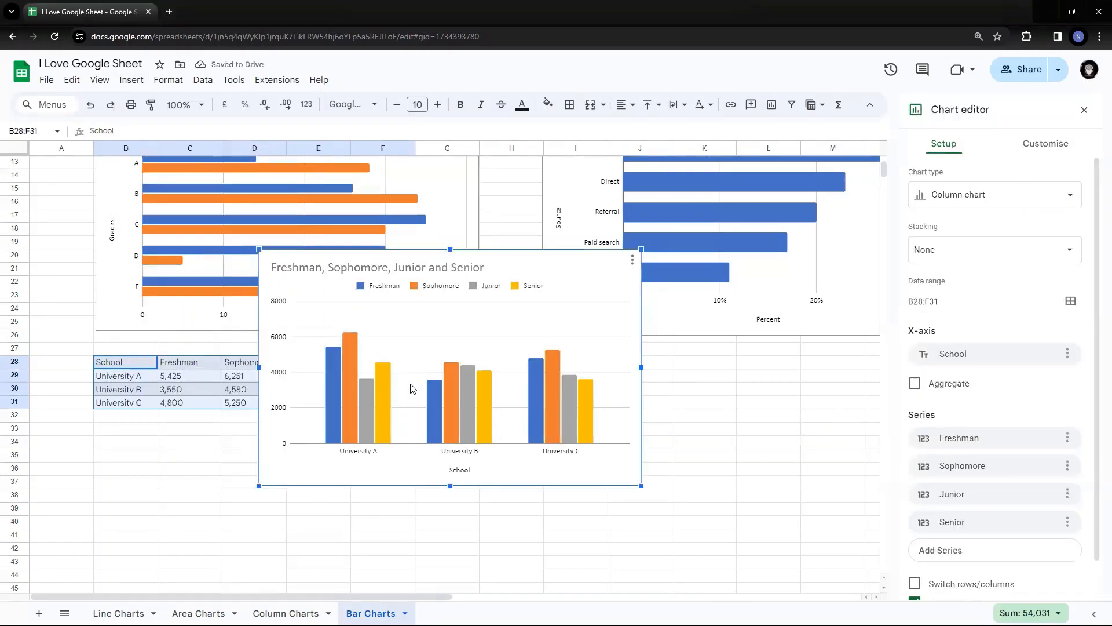
pyautogui.click(1023, 207)
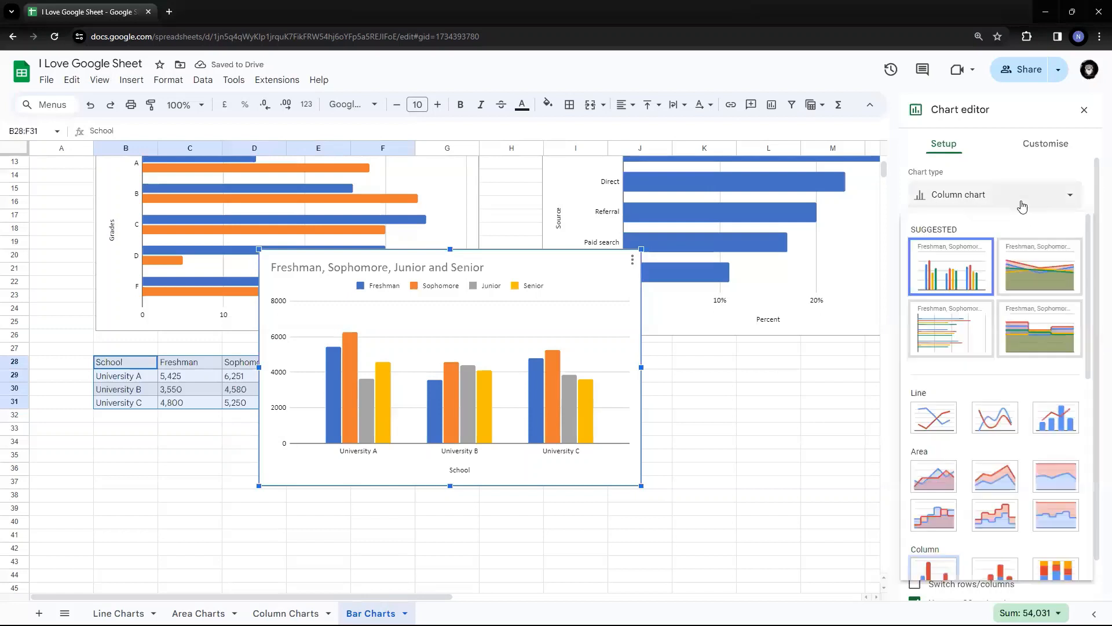
pyautogui.scroll(-3, 1023, 327)
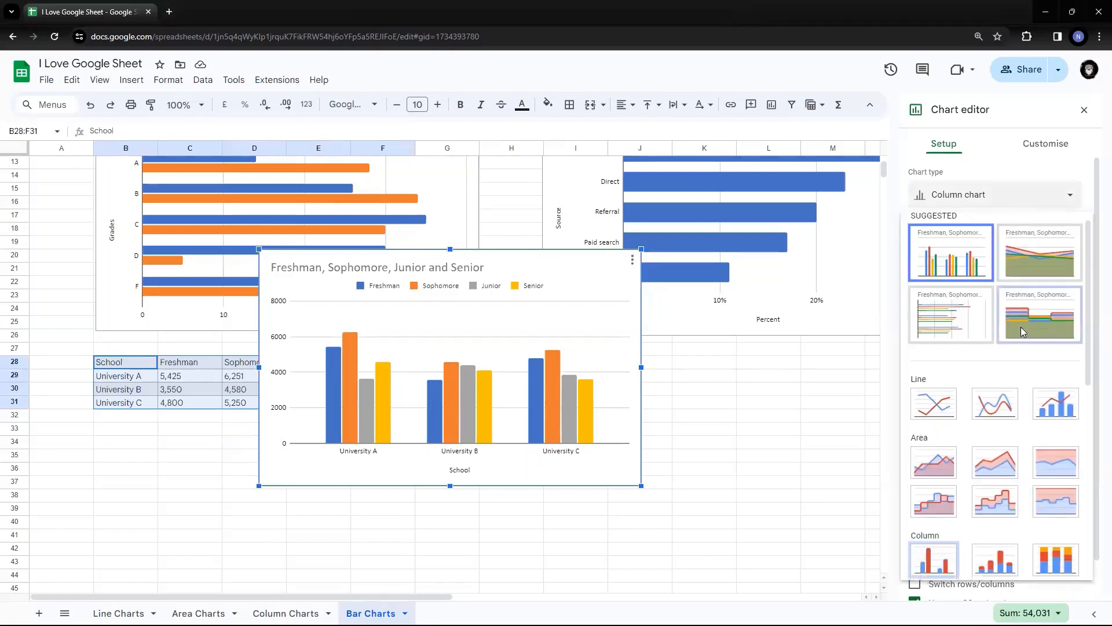
pyautogui.scroll(-2, 1023, 331)
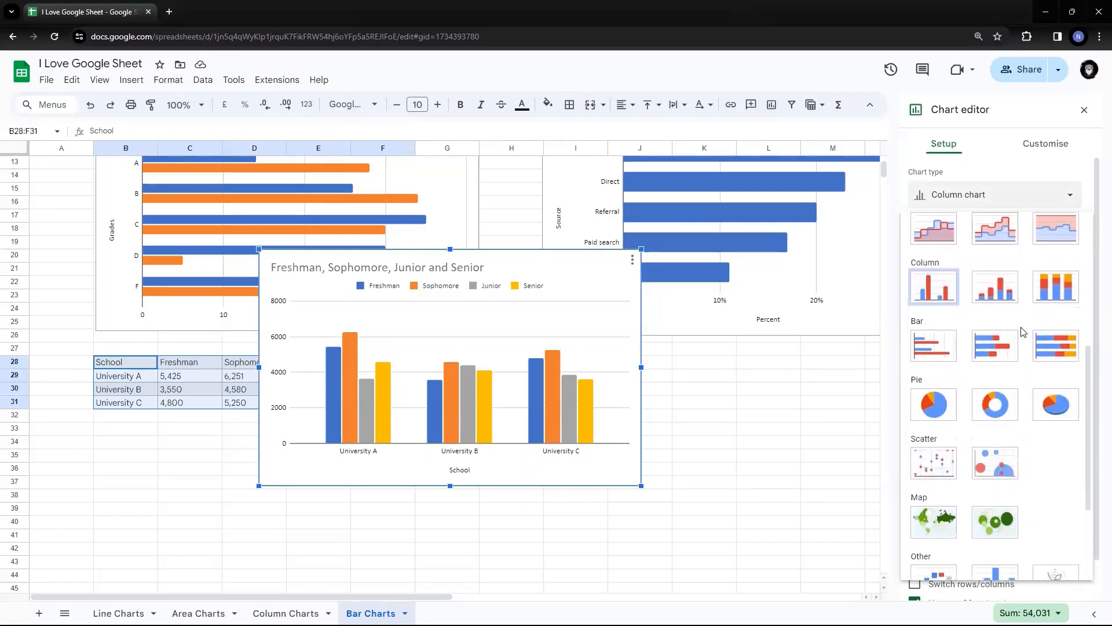
pyautogui.click(993, 346)
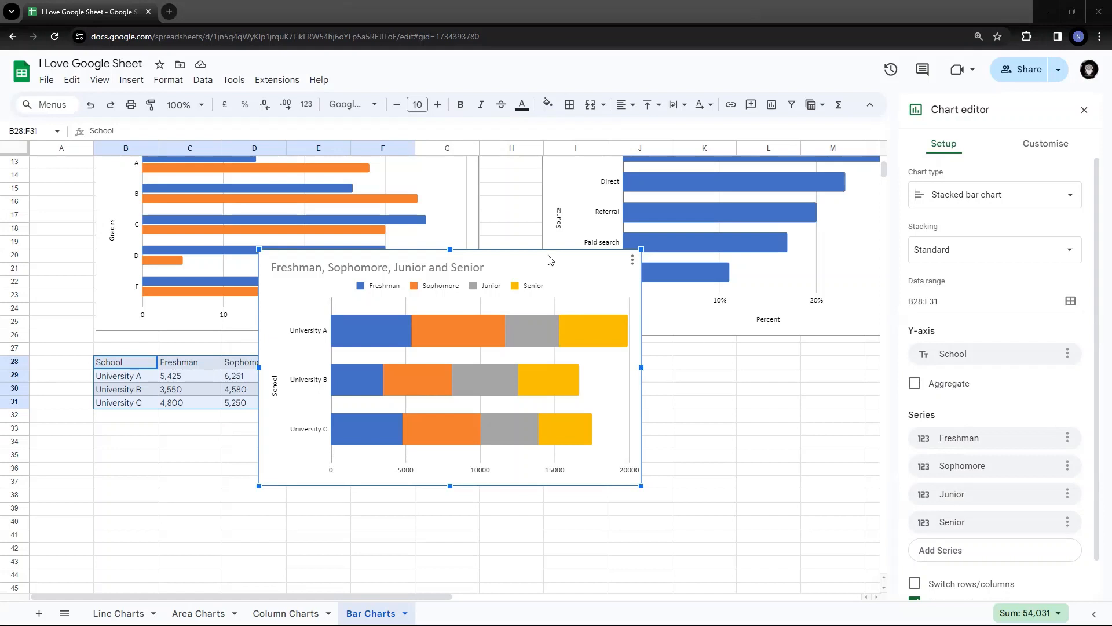
pyautogui.moveTo(550, 259); pyautogui.dragTo(382, 428)
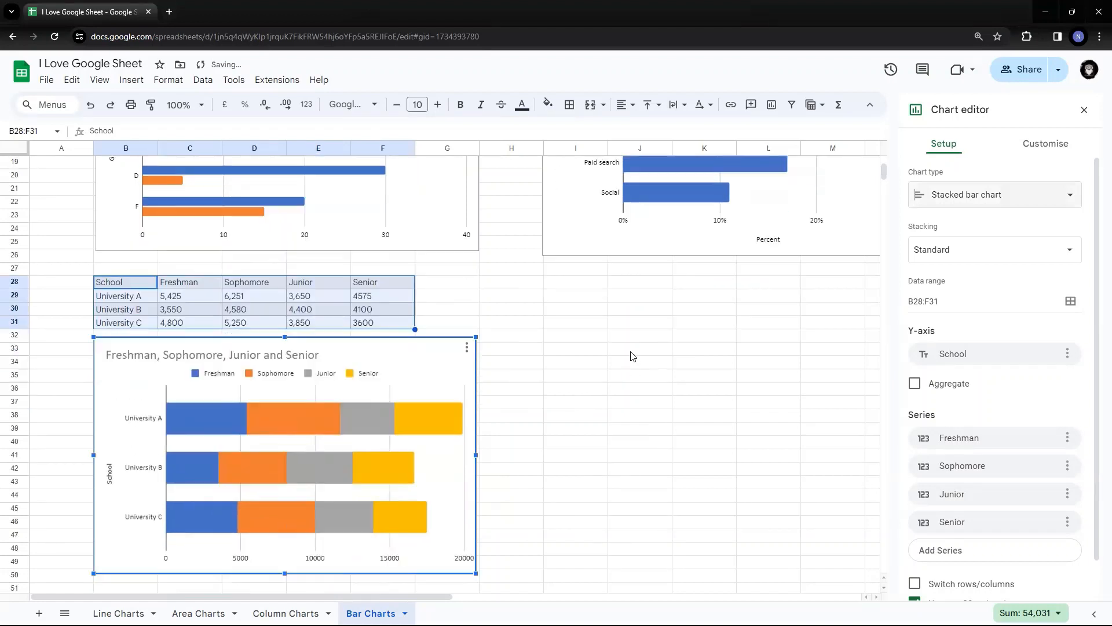
# Step: Enter a Month table with North Region/South Region in I28:K35: Jan 44%/56%, Feb 42%/58%, Mar 47%/53%, Apr 54%/46%, May 52%/48%, June 57%/43%, July 60%/40%
pyautogui.scroll(-2, 633, 357)
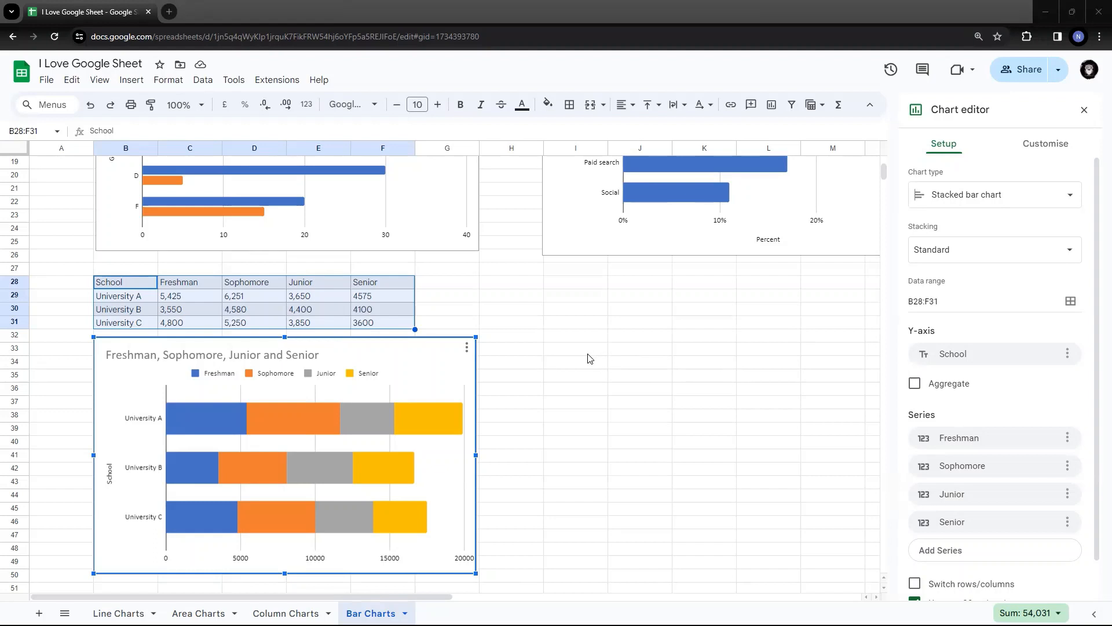
pyautogui.click(565, 270)
pyautogui.click(572, 284)
pyautogui.write('Month\tNorth Region\tSouth Region Jan\t44%\t56% Feb\t42%\t58% Mar\t47%\t53% Apr\t54%\t46% May\t52%\t48% June\t57%\t43% July\t60%\t40%')
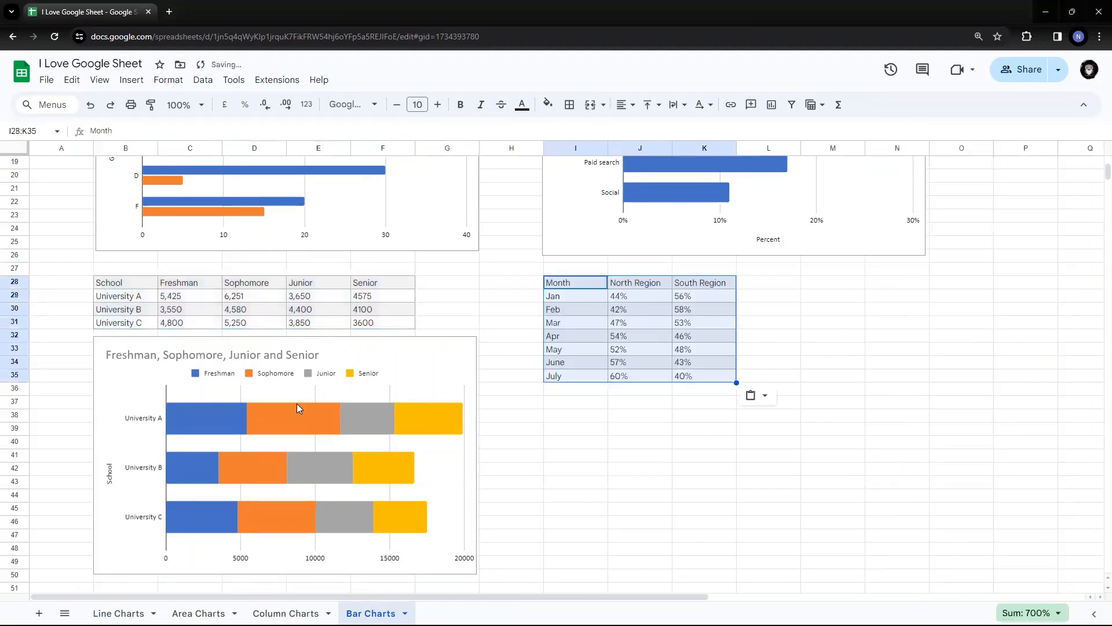
# Step: Insert a chart from the monthly region data in I28:K35 and change its type to a 100% stacked bar chart
pyautogui.click(388, 346)
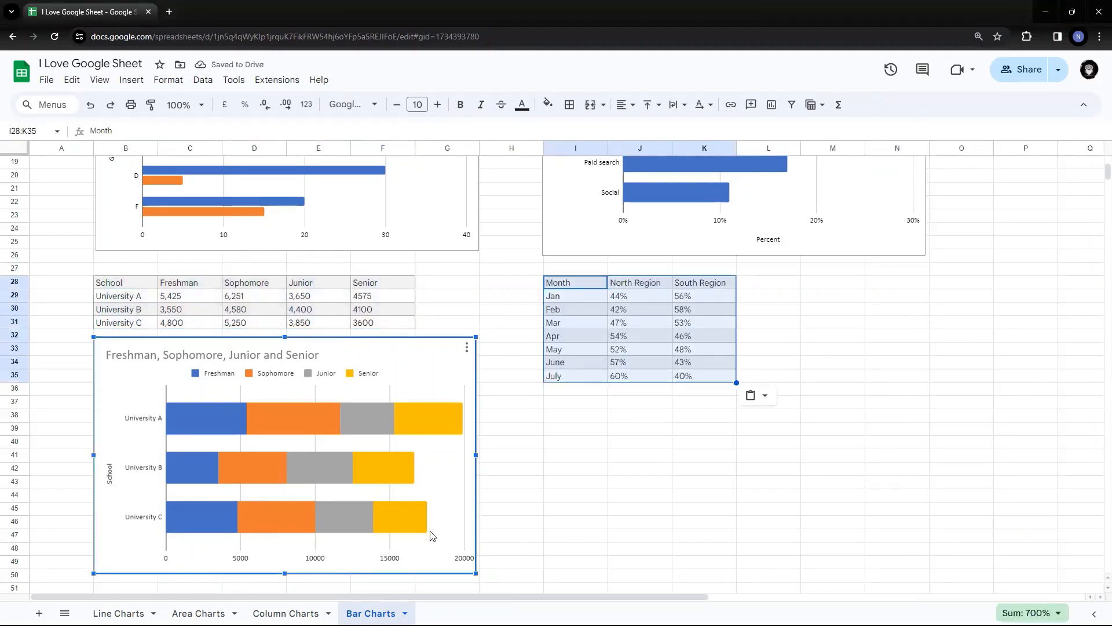
pyautogui.moveTo(448, 438)
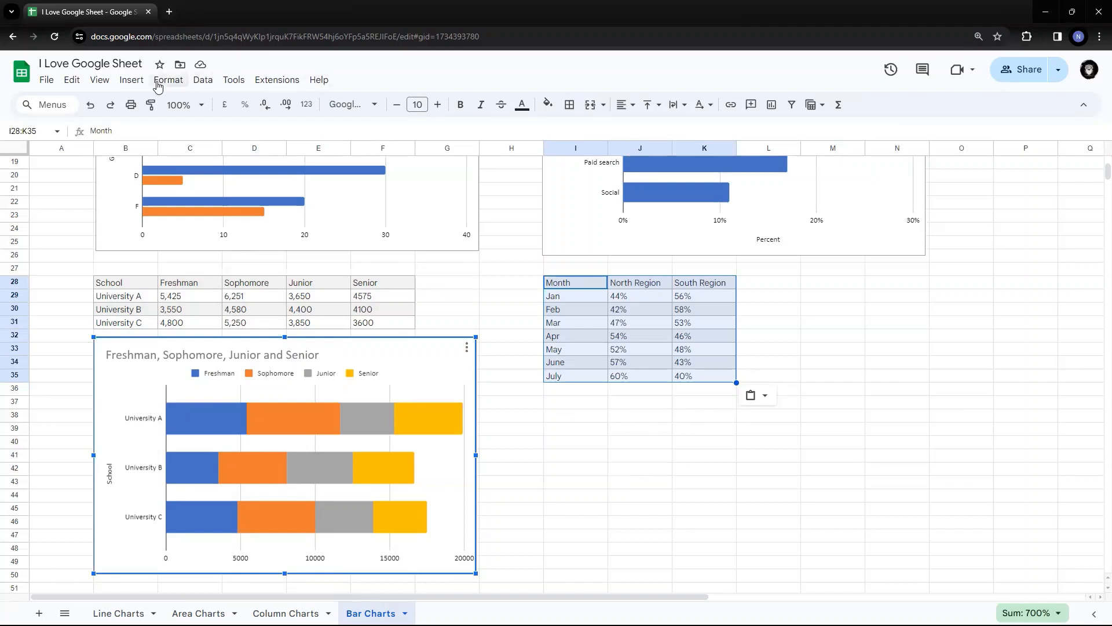
pyautogui.click(130, 82)
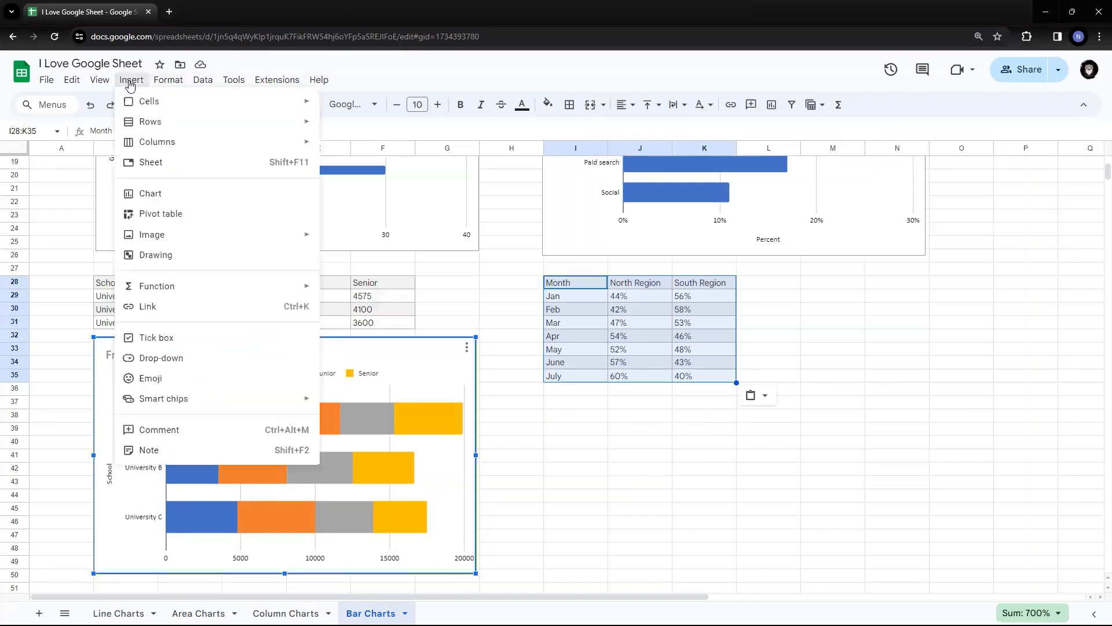
pyautogui.click(171, 196)
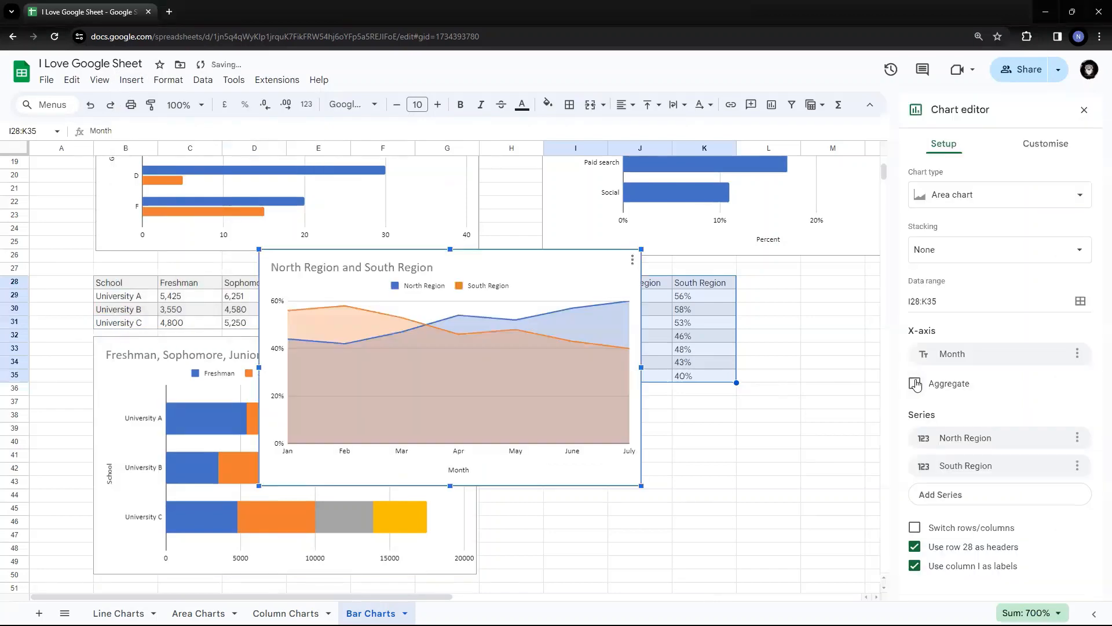
pyautogui.click(984, 200)
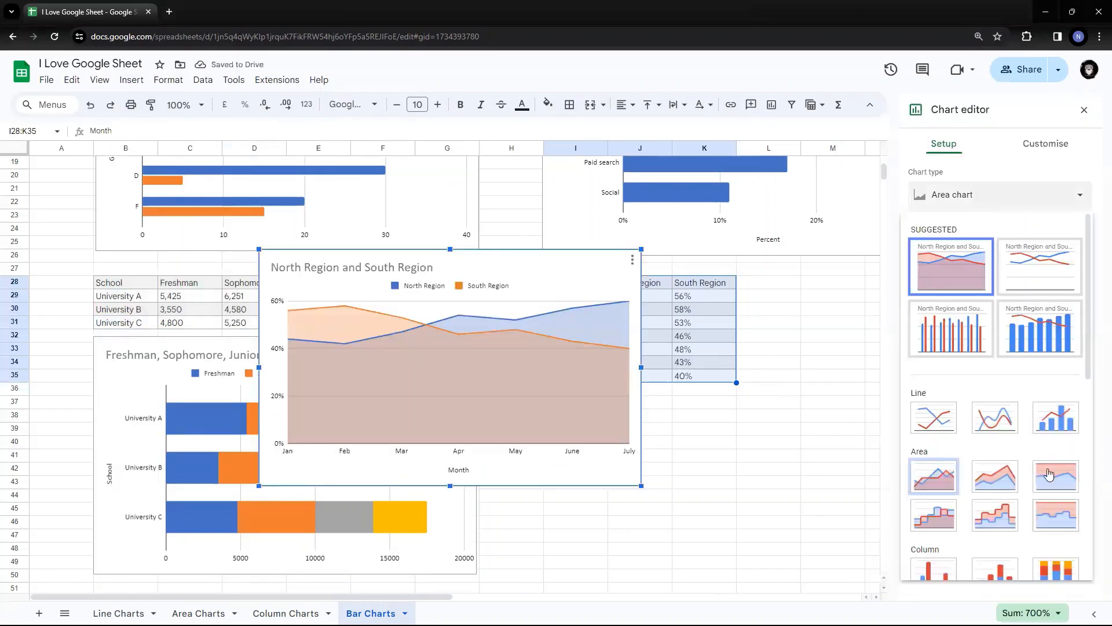
pyautogui.scroll(-4, 1050, 473)
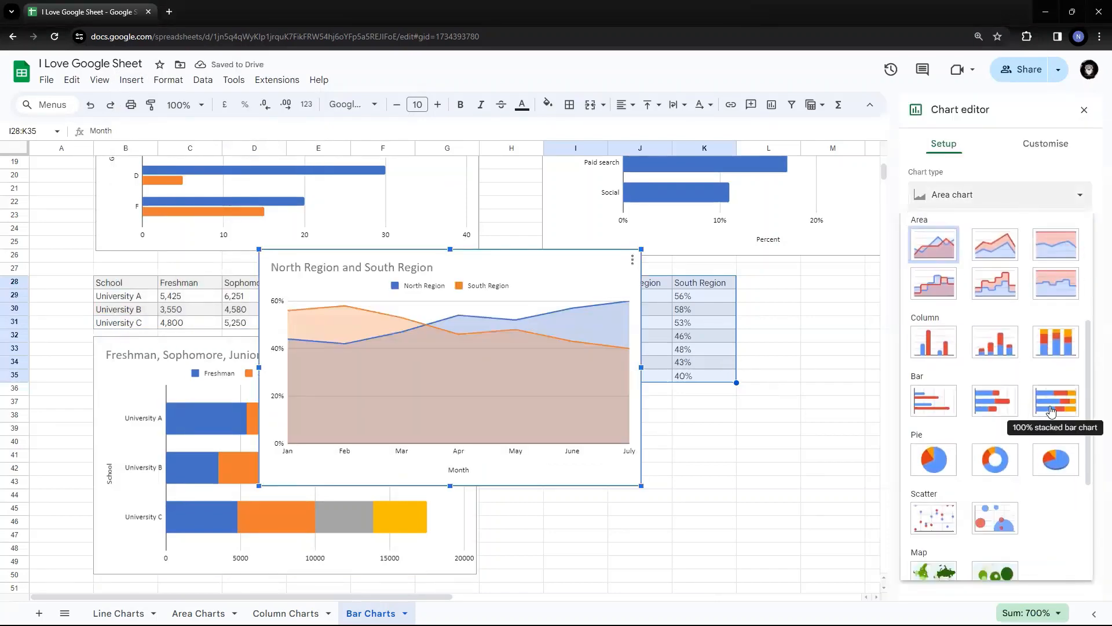
pyautogui.click(1052, 410)
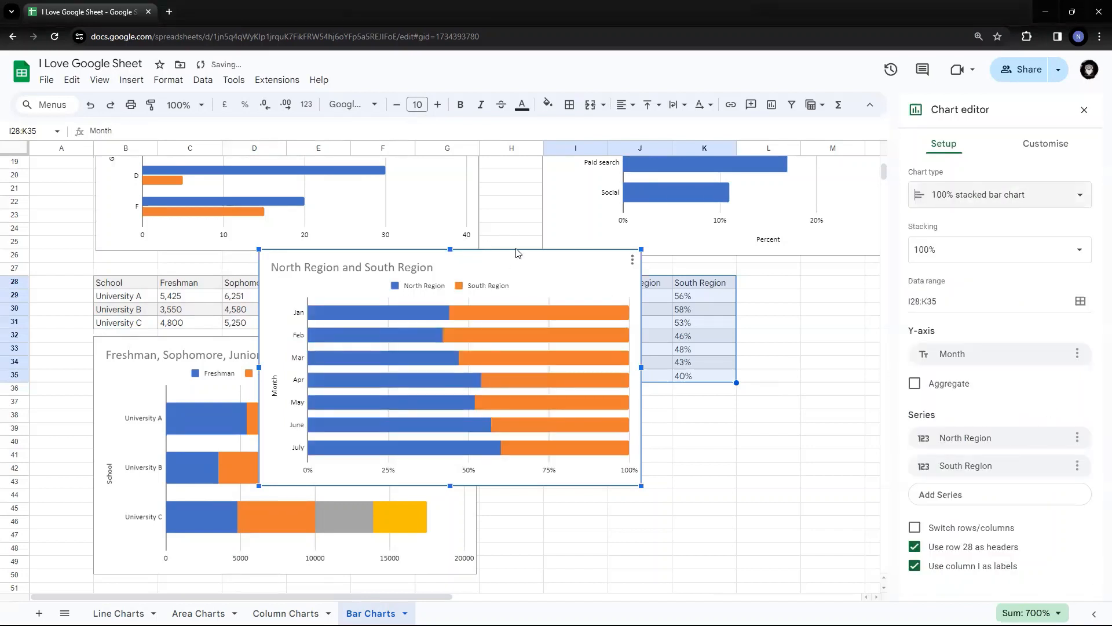
# Step: Place the North Region and South Region chart directly below the Month table, starting at column I, and close the chart editor
pyautogui.moveTo(518, 256); pyautogui.dragTo(810, 390)
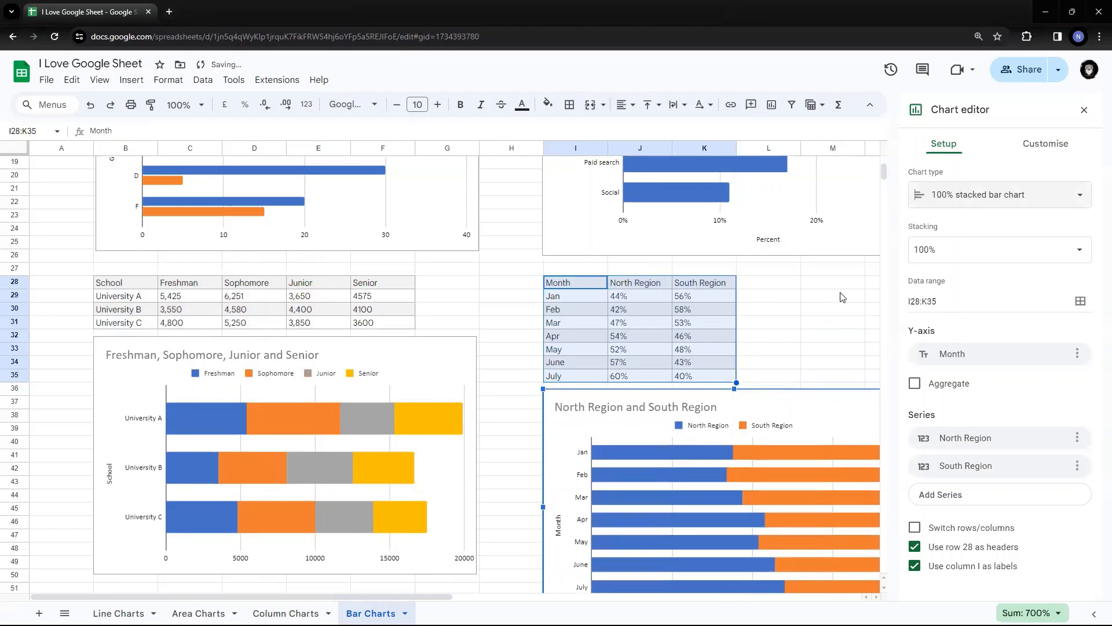
pyautogui.scroll(-2, 834, 307)
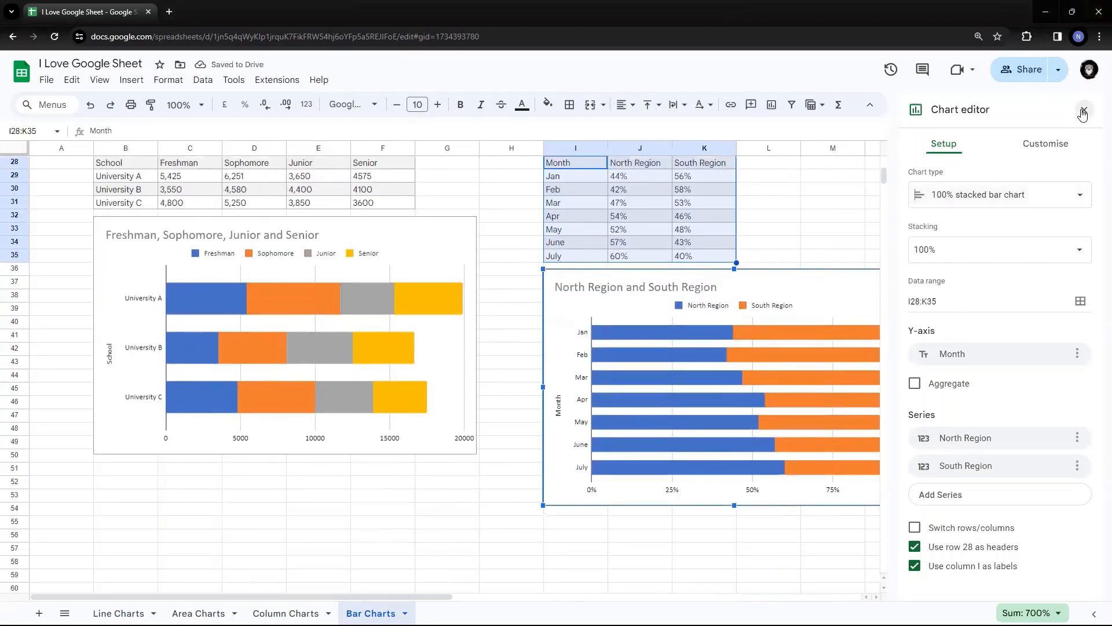
pyautogui.click(1084, 110)
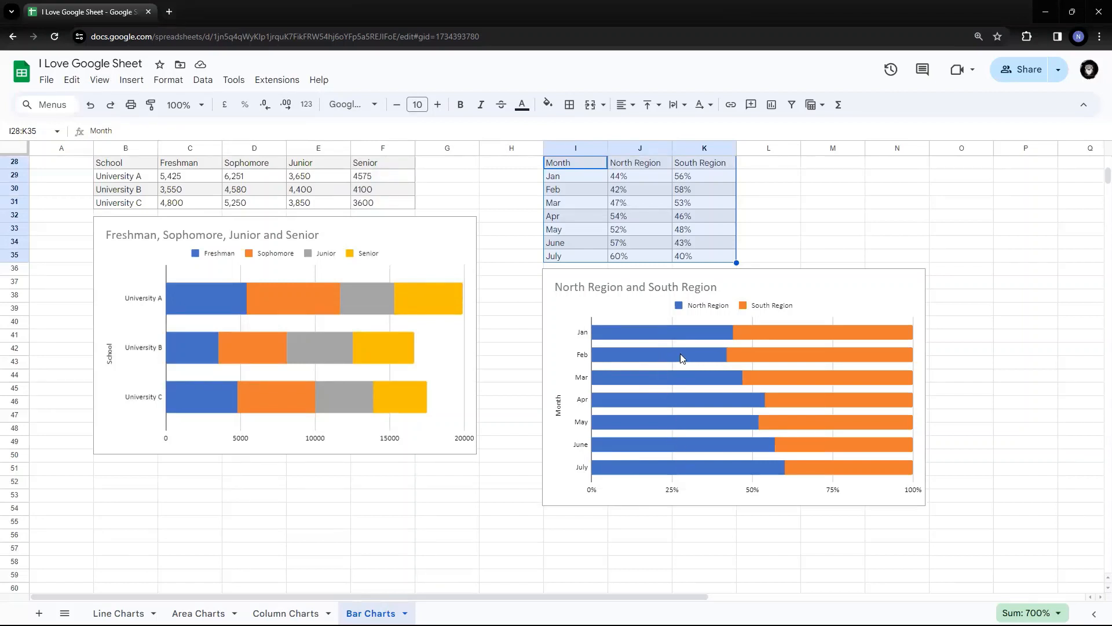
# Step: Examine the North Region and South Region shares for January and July in the 100% stacked bar chart
pyautogui.click(676, 324)
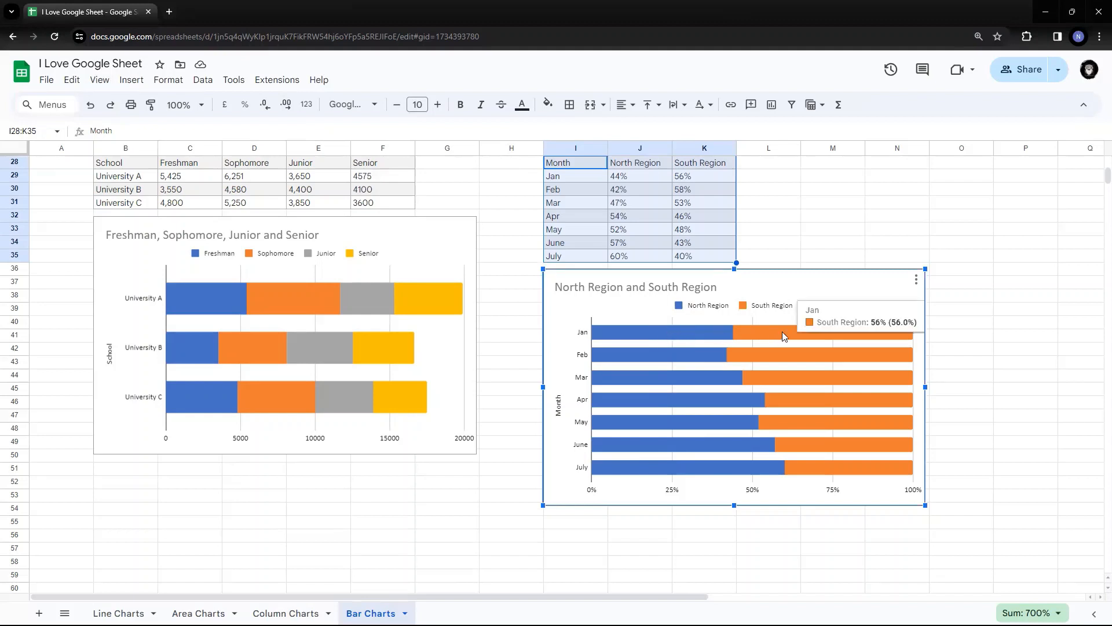
pyautogui.moveTo(694, 340)
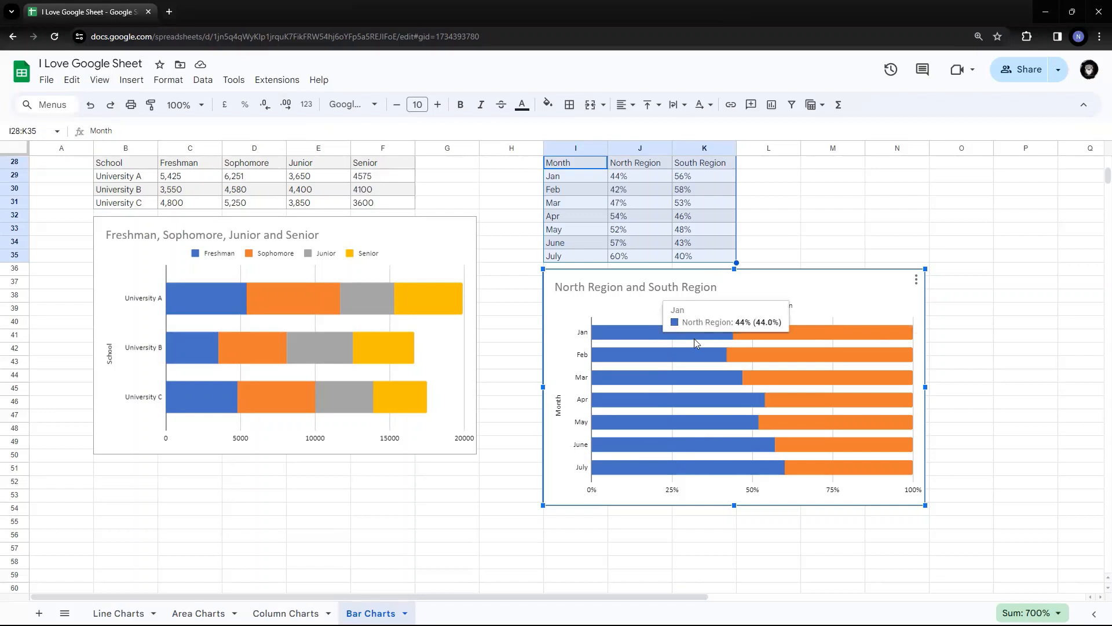
pyautogui.moveTo(721, 471)
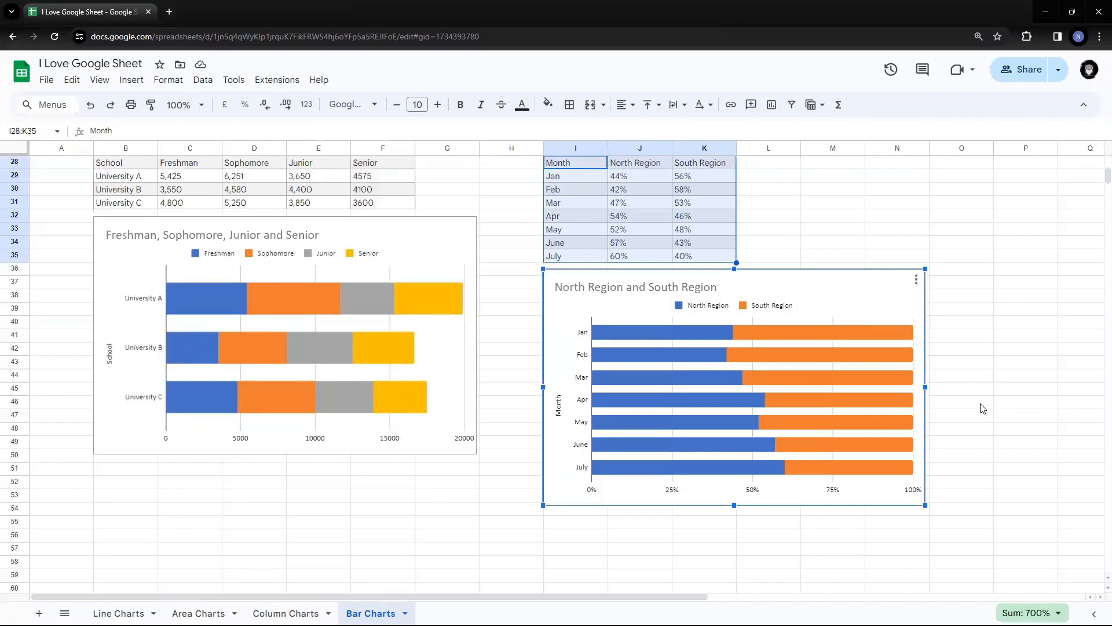
# Step: Review the setup and customisation options of the Percent vs Source bar chart without changing them, and close the chart editor
pyautogui.scroll(1, 983, 408)
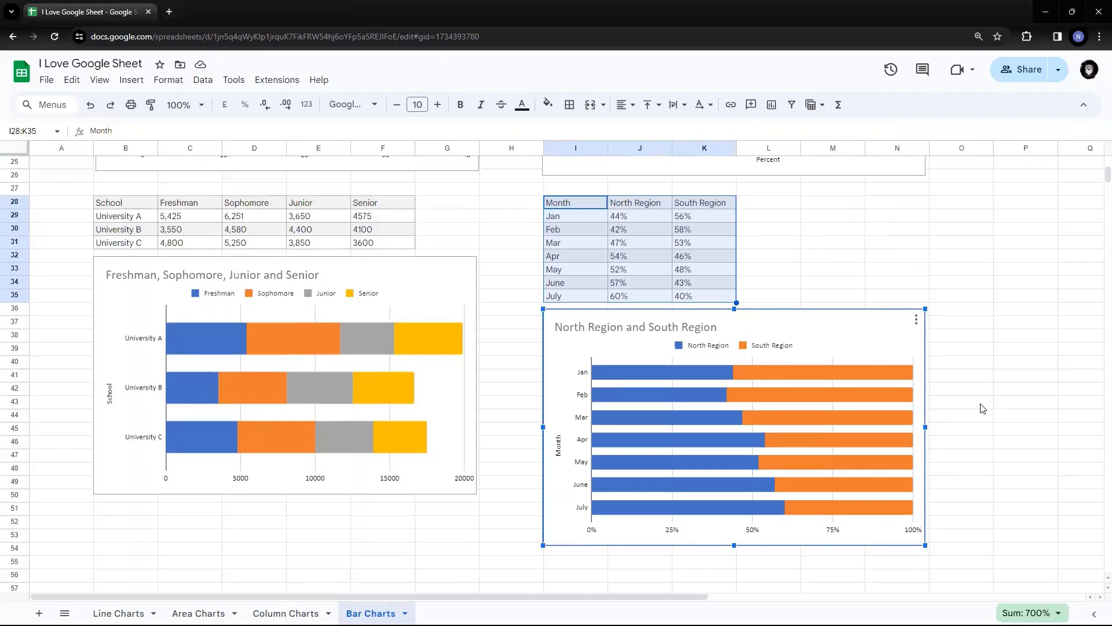
pyautogui.scroll(4, 983, 409)
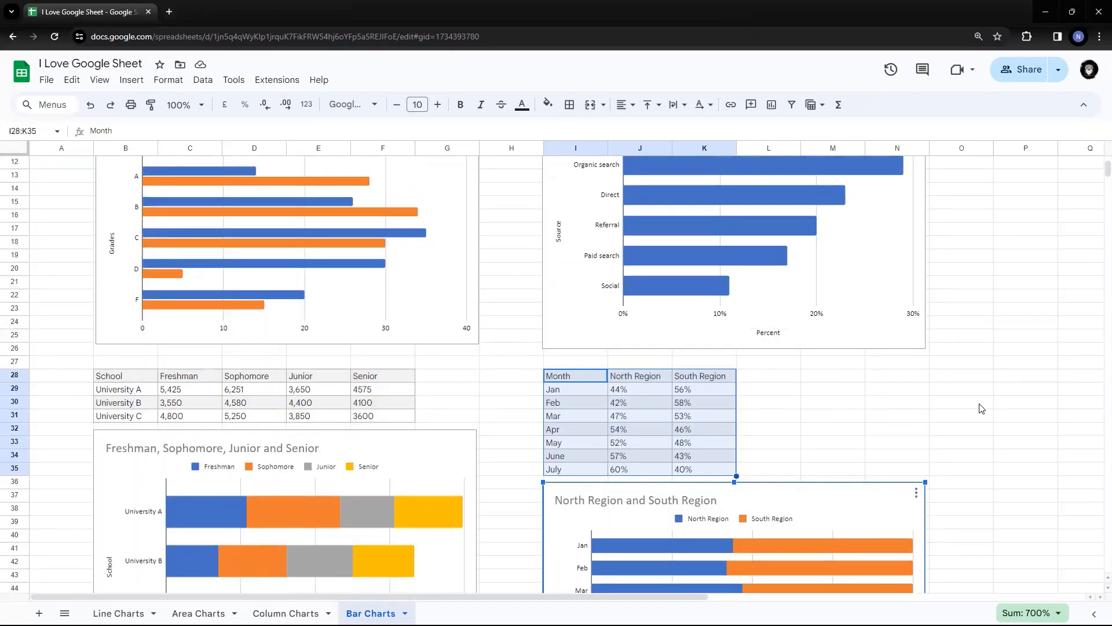
pyautogui.scroll(5, 981, 409)
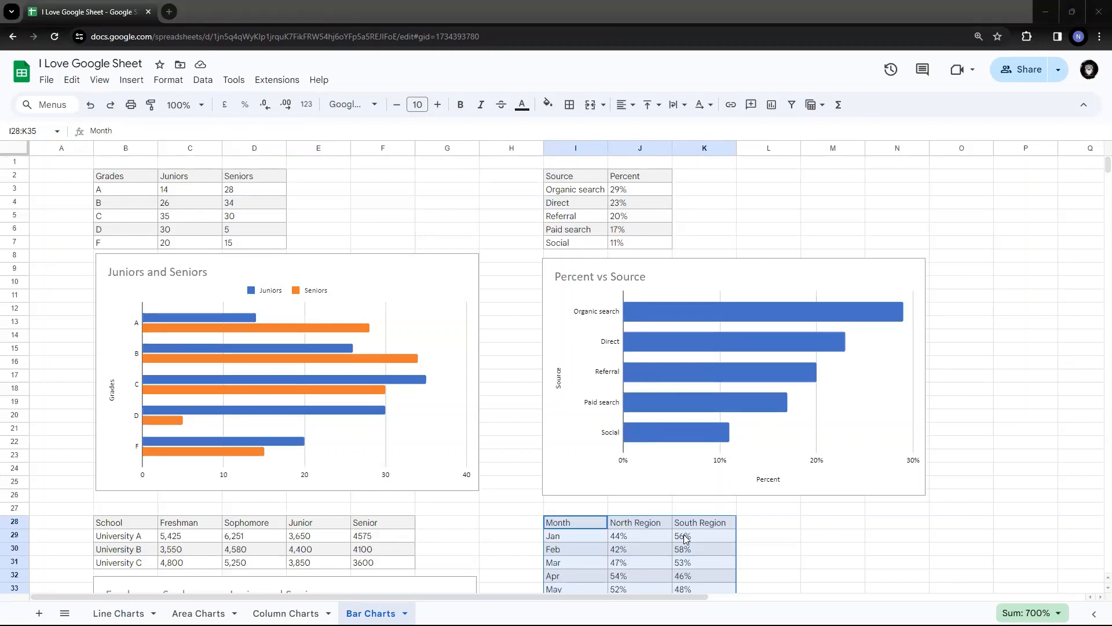
pyautogui.click(917, 270)
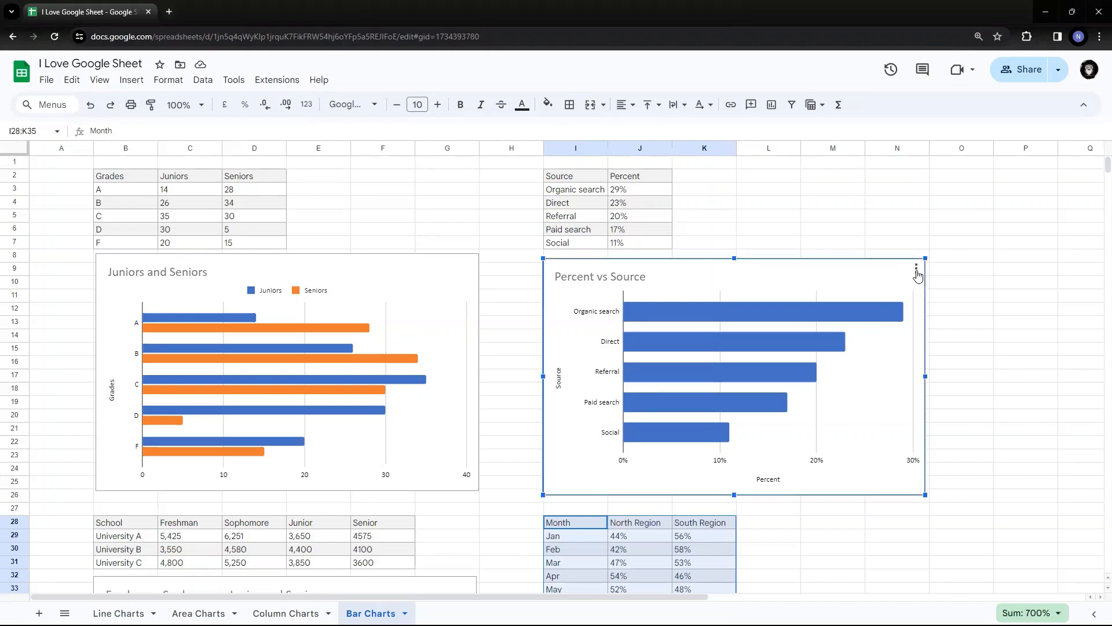
pyautogui.click(933, 288)
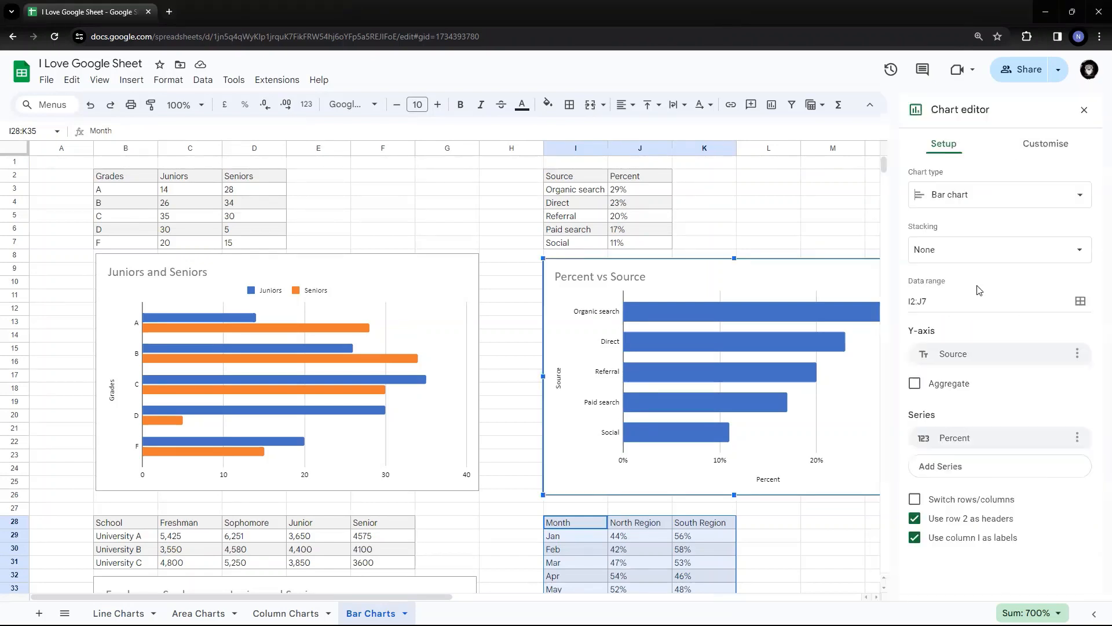
pyautogui.click(1040, 150)
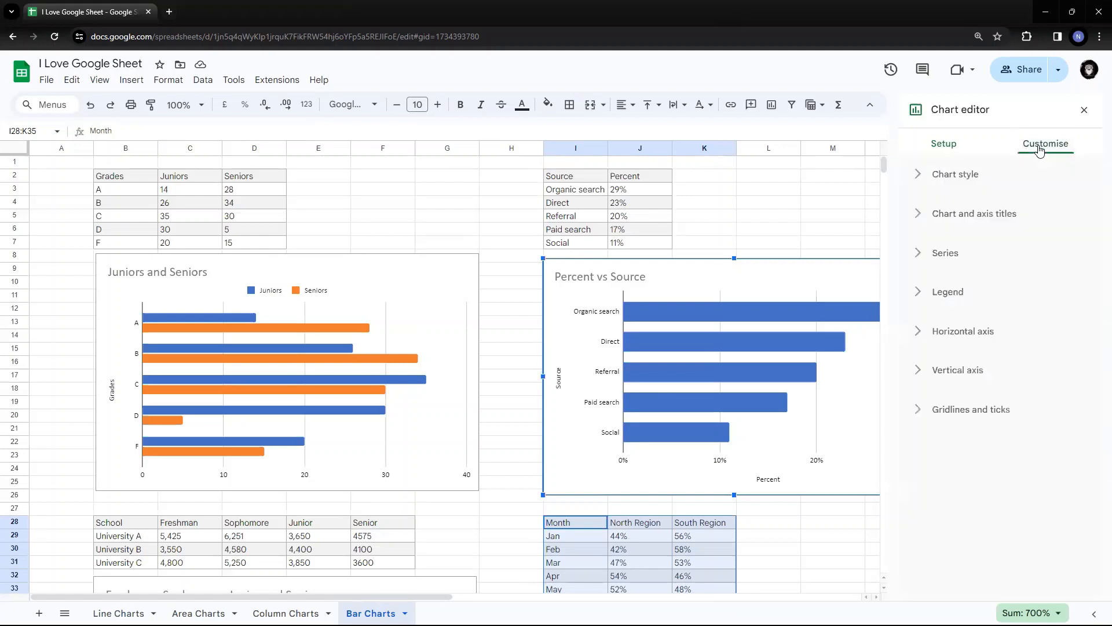
pyautogui.click(935, 150)
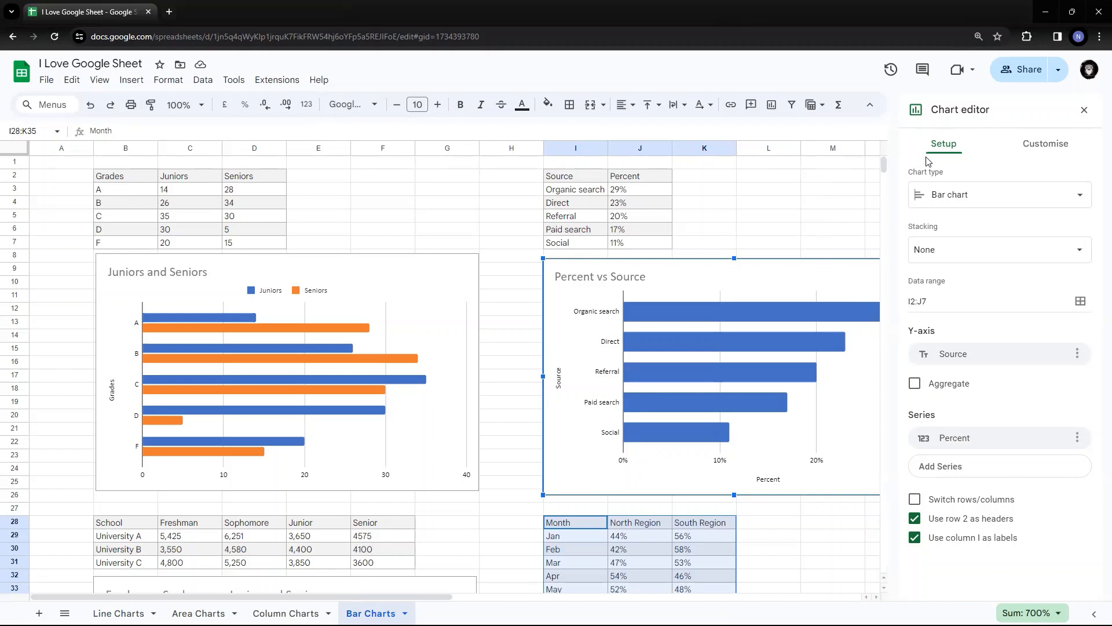
pyautogui.click(1084, 110)
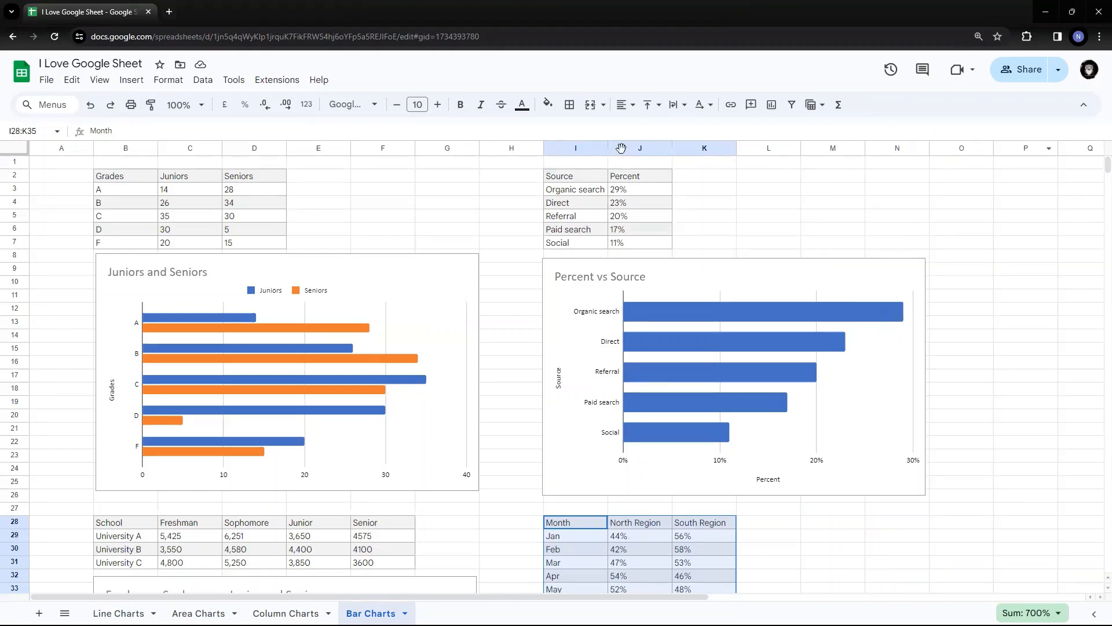